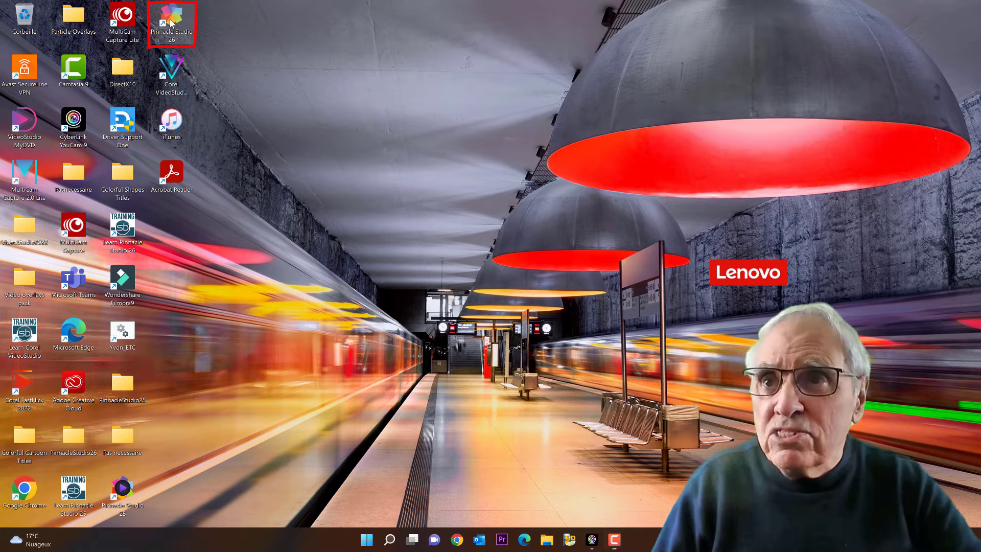
# Launch Pinnacle Studio 26 and create a new film project.
pyautogui.doubleClick(171, 22)
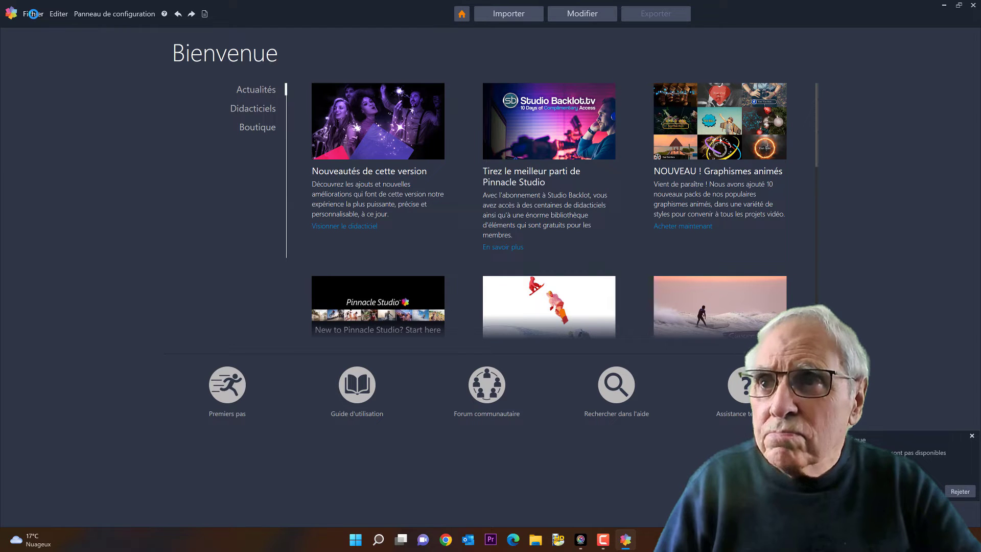
pyautogui.click(34, 13)
pyautogui.moveTo(37, 27)
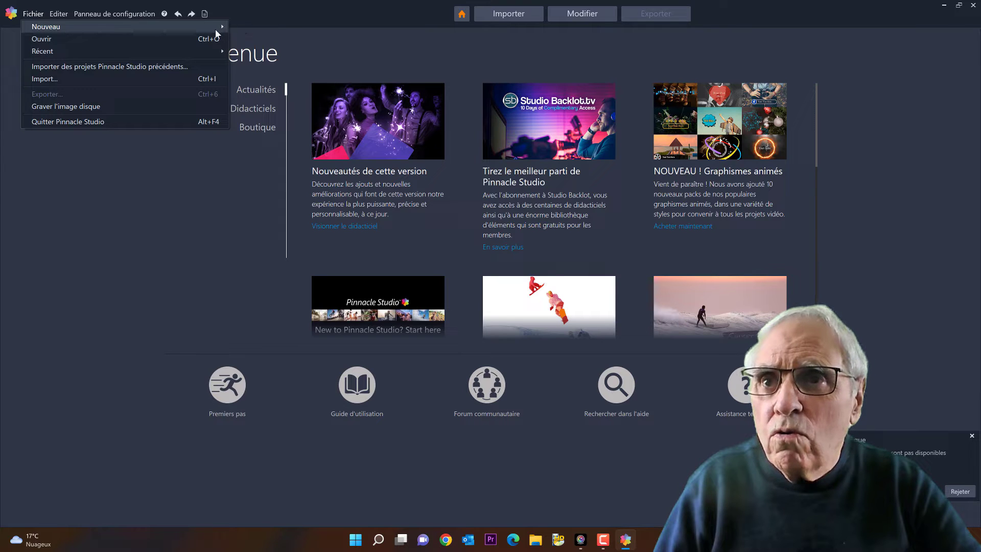
pyautogui.click(240, 27)
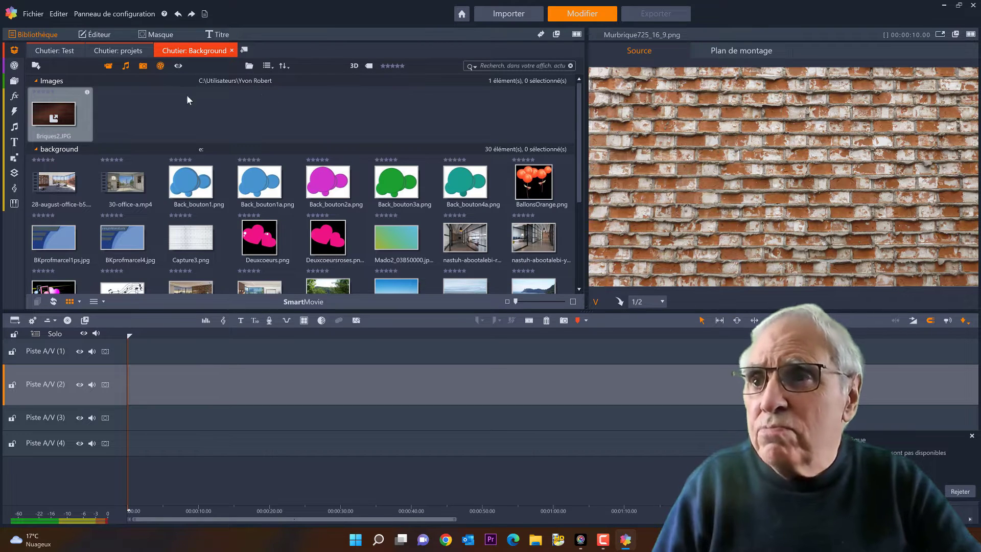
# Place the TestGreenScreenet pince.film.mp4 clip from the Test bin at the start of track A/V (2).
pyautogui.click(15, 52)
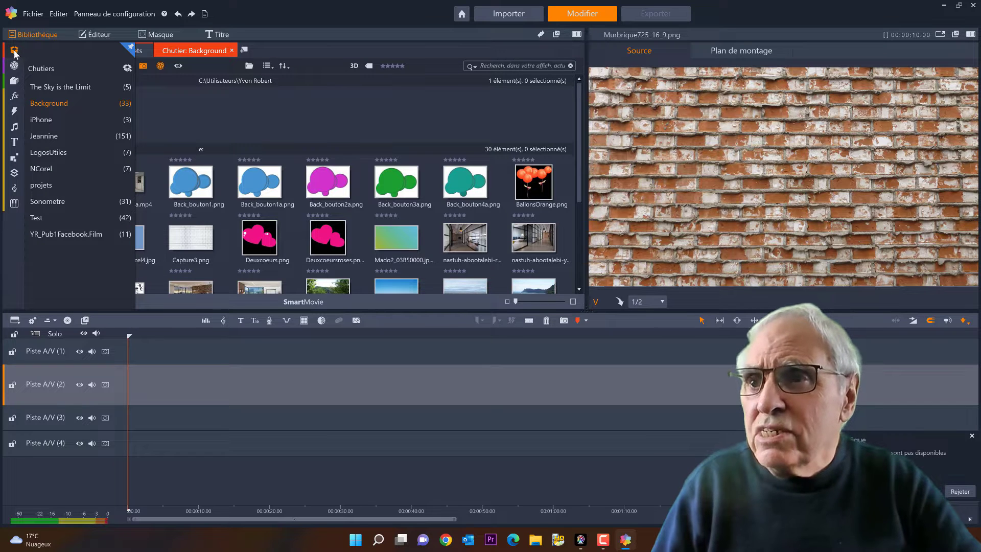
pyautogui.click(62, 217)
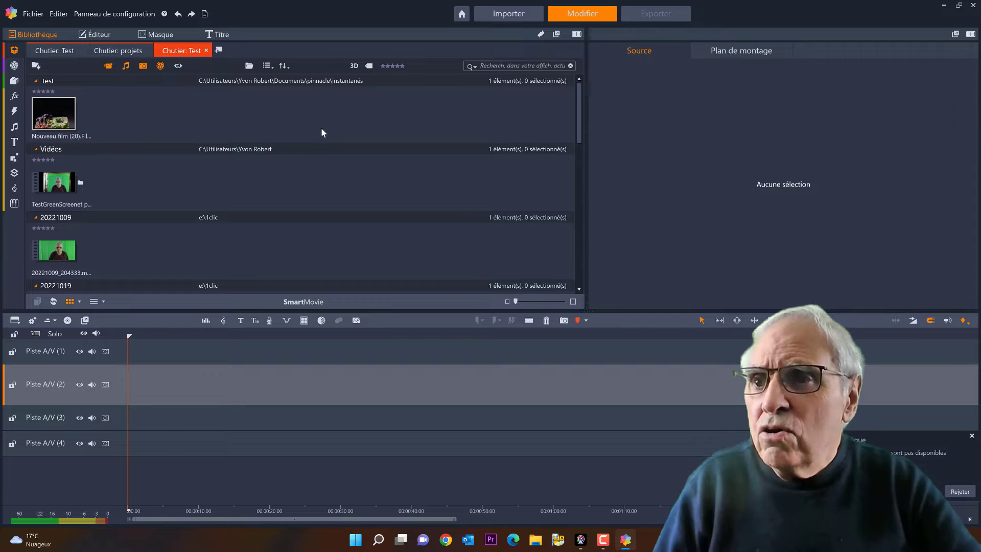
pyautogui.scroll(-5, 320, 127)
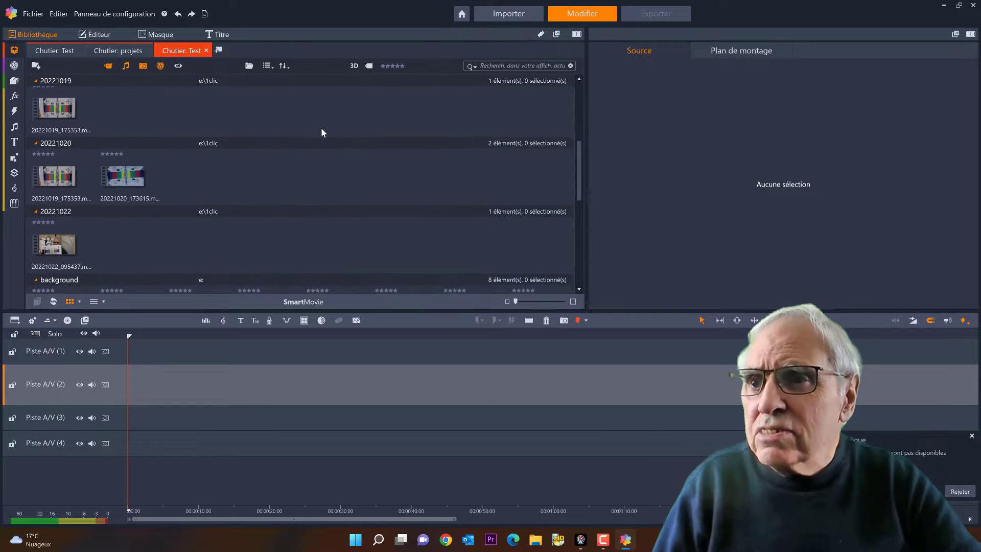
pyautogui.scroll(4, 321, 128)
pyautogui.moveTo(61, 147)
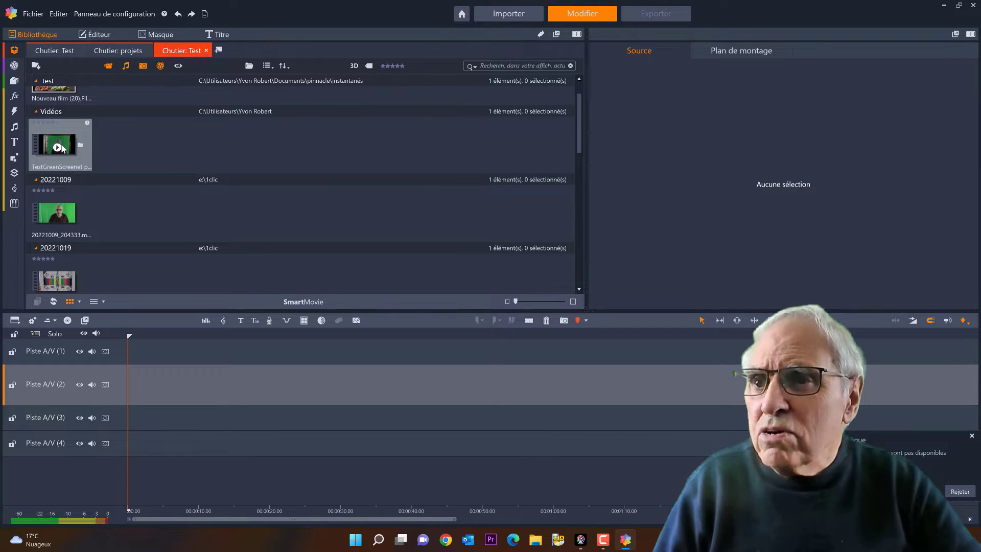
pyautogui.moveTo(61, 147); pyautogui.dragTo(173, 373)
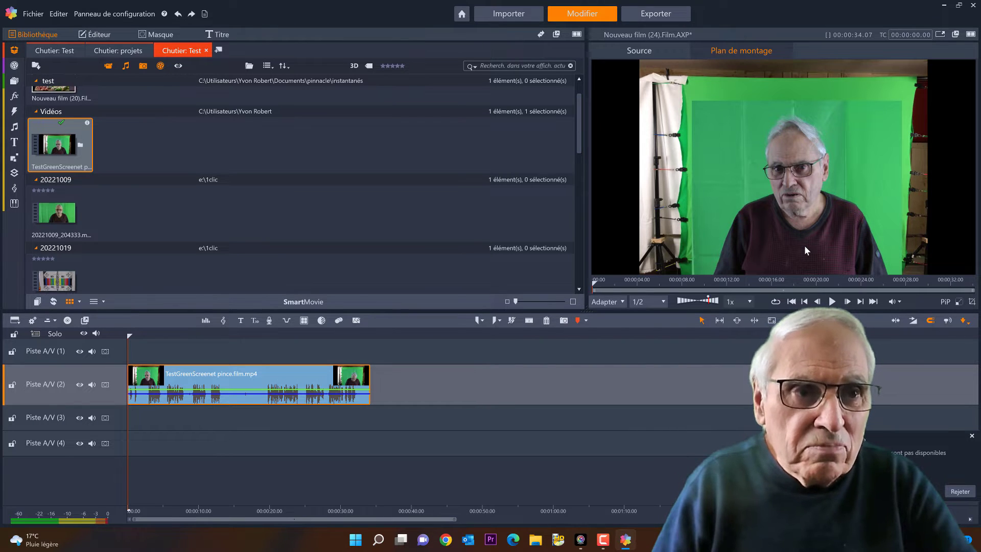
# Split the green-screen clip on track A/V (2) at 00:00:15.23.
pyautogui.moveTo(795, 108)
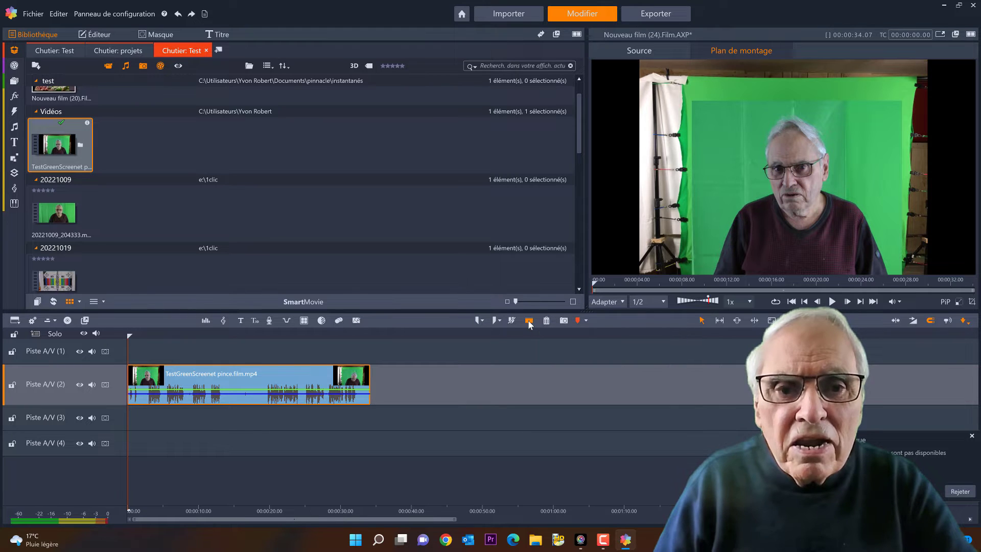
pyautogui.click(239, 375)
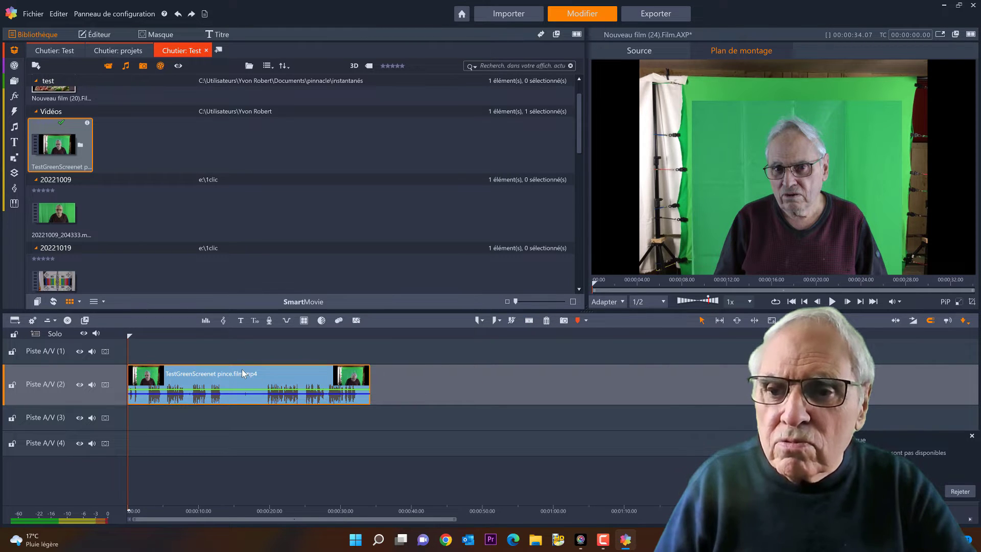
pyautogui.click(238, 331)
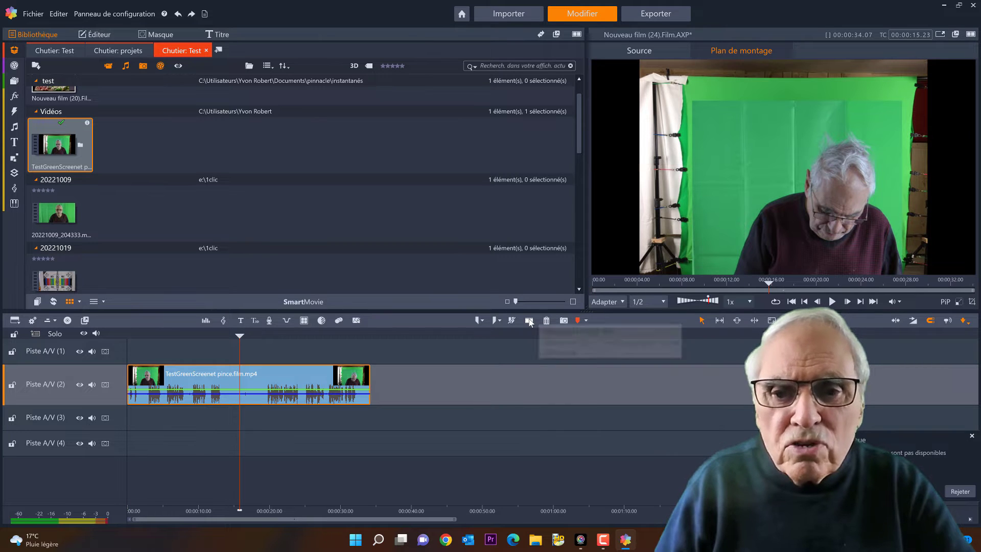
pyautogui.click(529, 321)
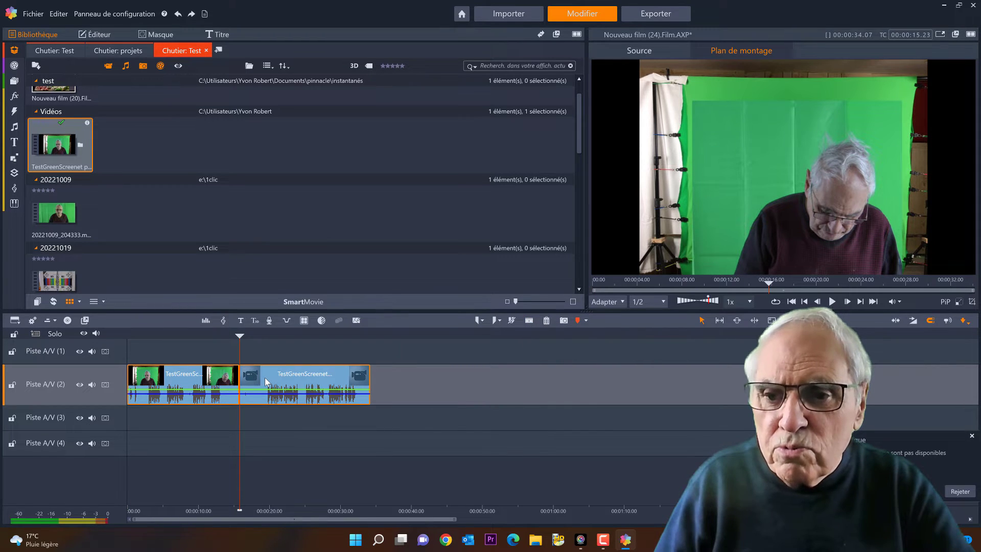
# Separate the two clip halves, moving the second to about 55 seconds and the first to the start of the timeline.
pyautogui.moveTo(265, 381); pyautogui.dragTo(374, 378)
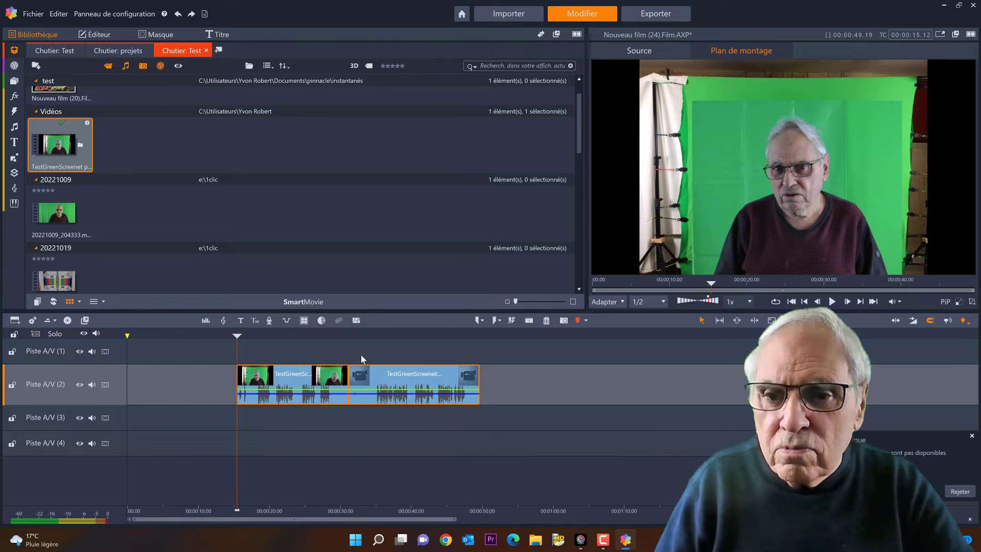
pyautogui.click(364, 373)
pyautogui.moveTo(431, 379); pyautogui.dragTo(604, 379)
pyautogui.click(306, 381)
pyautogui.moveTo(307, 381); pyautogui.dragTo(122, 378)
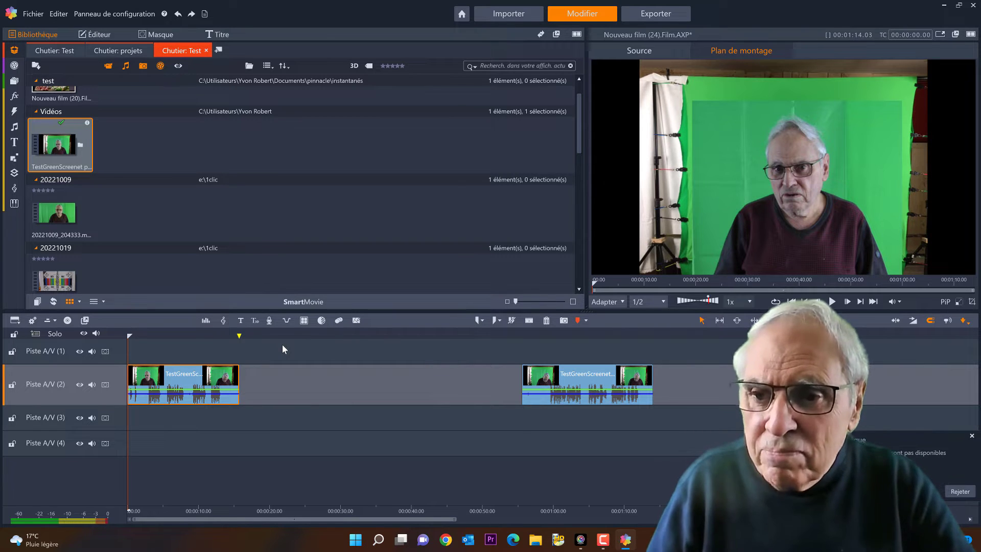
# Enlarge the first clip half to a horizontal and vertical size of 138.6.
pyautogui.doubleClick(186, 378)
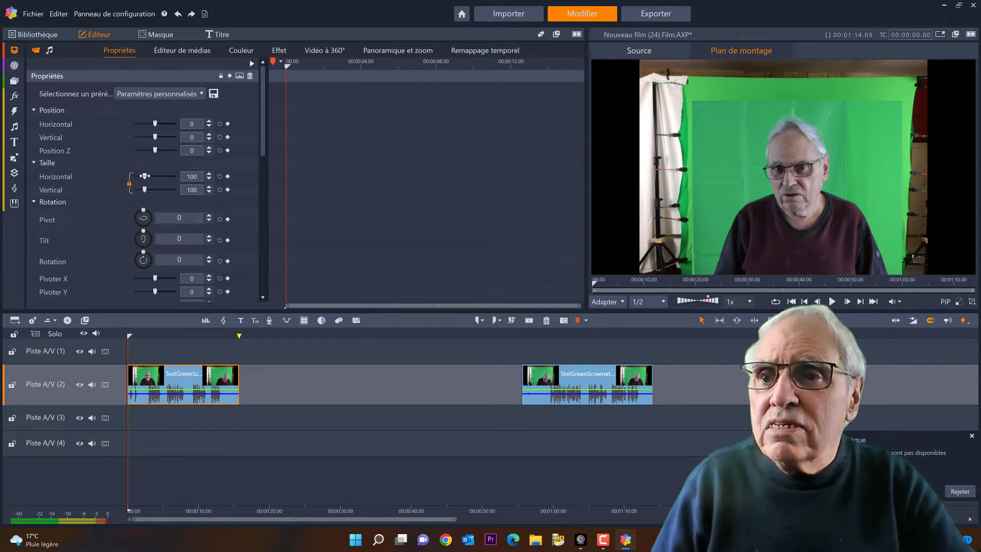
pyautogui.moveTo(145, 175)
pyautogui.mouseDown()
pyautogui.moveTo(164, 174)
pyautogui.moveTo(150, 174)
pyautogui.mouseUp()
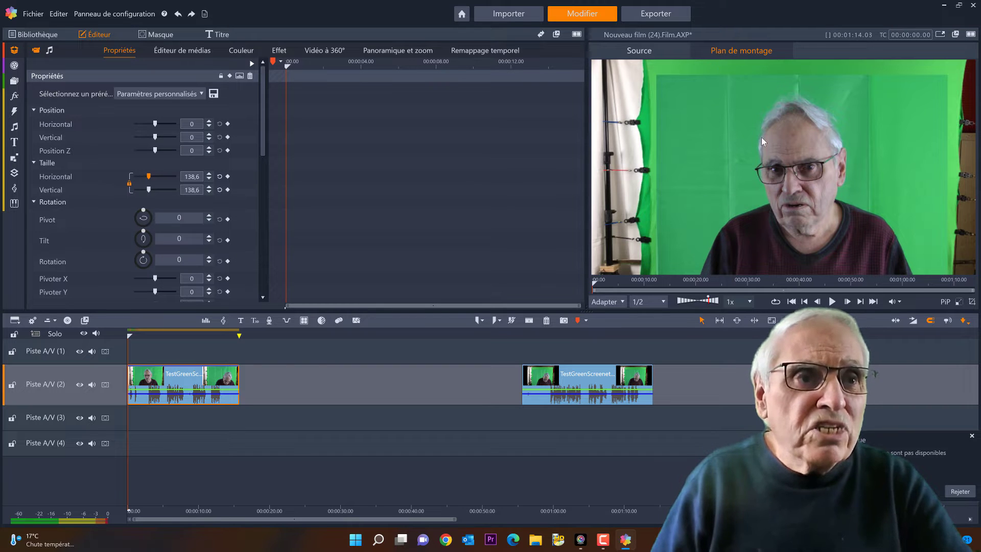
pyautogui.click(780, 253)
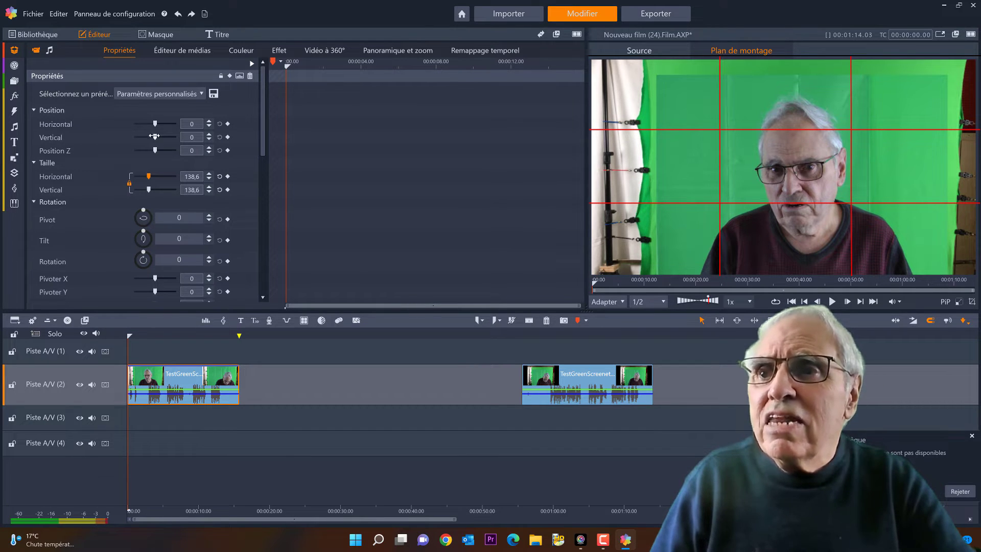
# Set the first clip's horizontal position to -6.
pyautogui.click(210, 127)
pyautogui.click(210, 127)
pyautogui.click(210, 127)
pyautogui.click(209, 127)
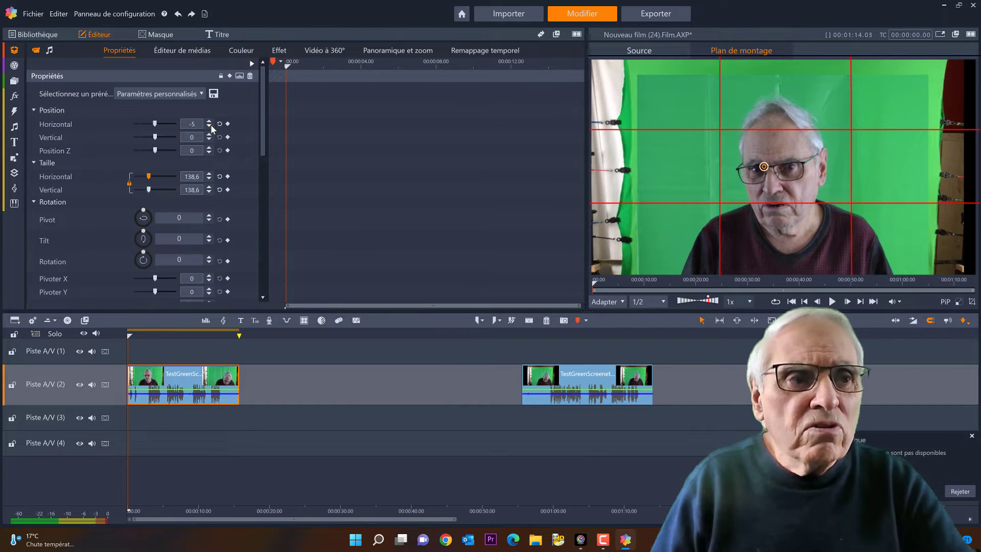
pyautogui.click(209, 127)
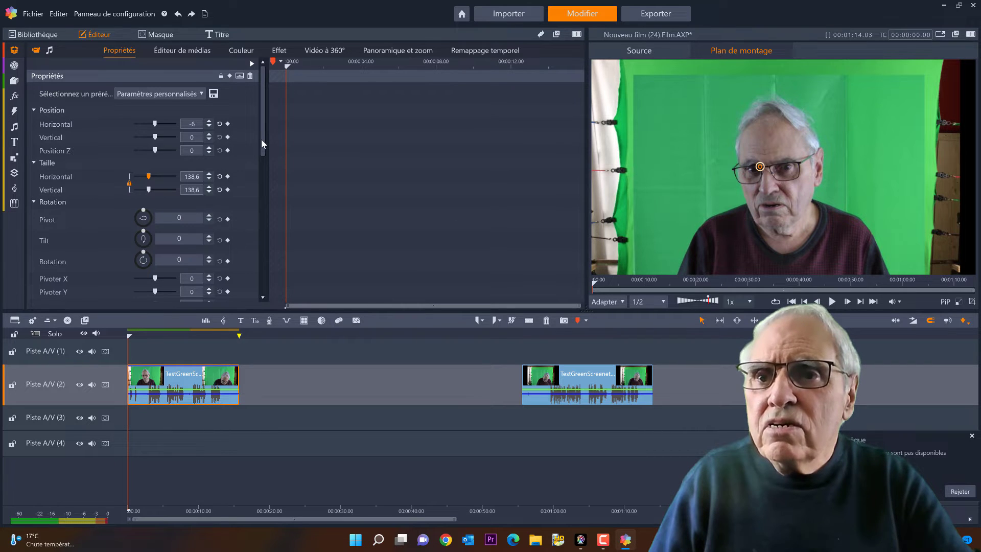
# Crop the first clip by 26.8% on the left, 21.8% on the right and 23.6% at the top.
pyautogui.moveTo(261, 139); pyautogui.dragTo(259, 283)
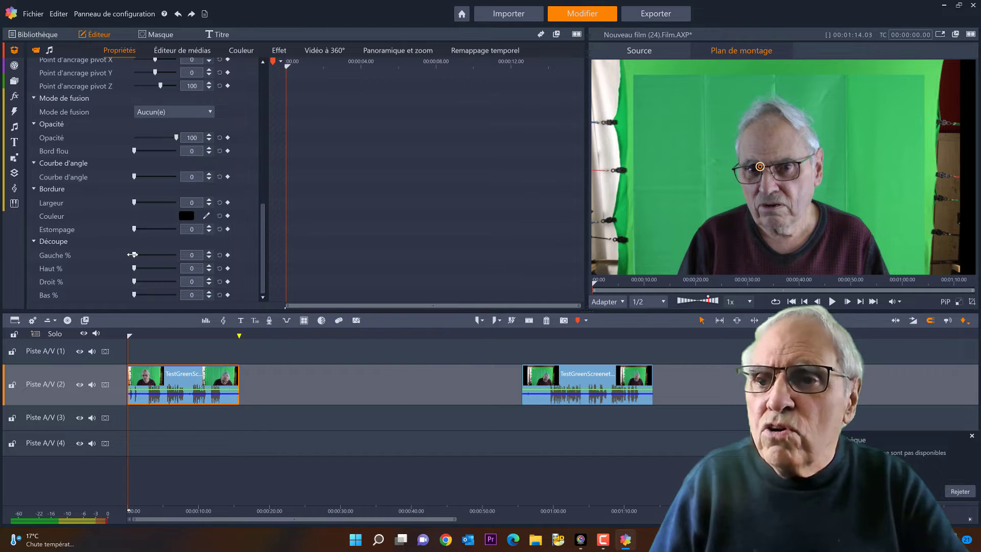
pyautogui.click(132, 254)
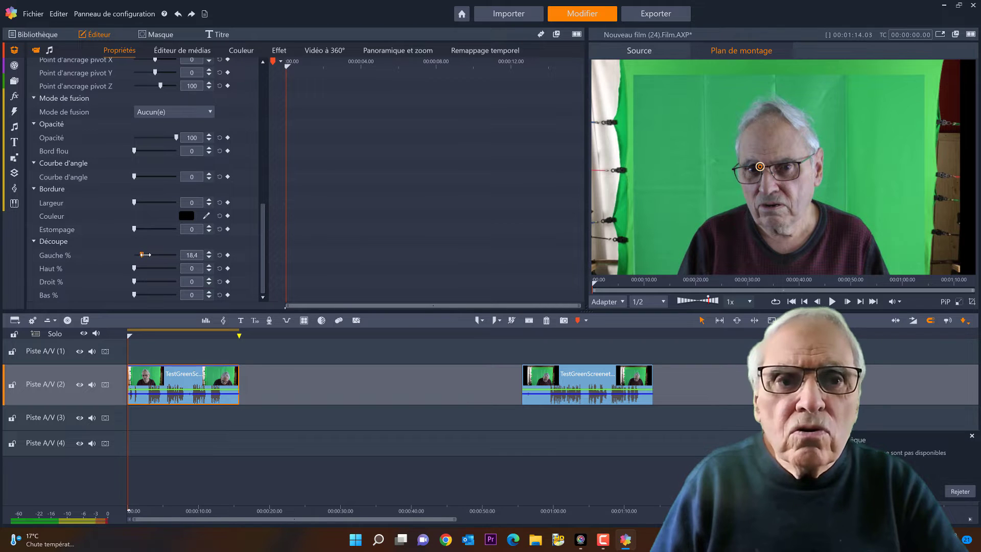
pyautogui.moveTo(145, 254); pyautogui.dragTo(152, 254)
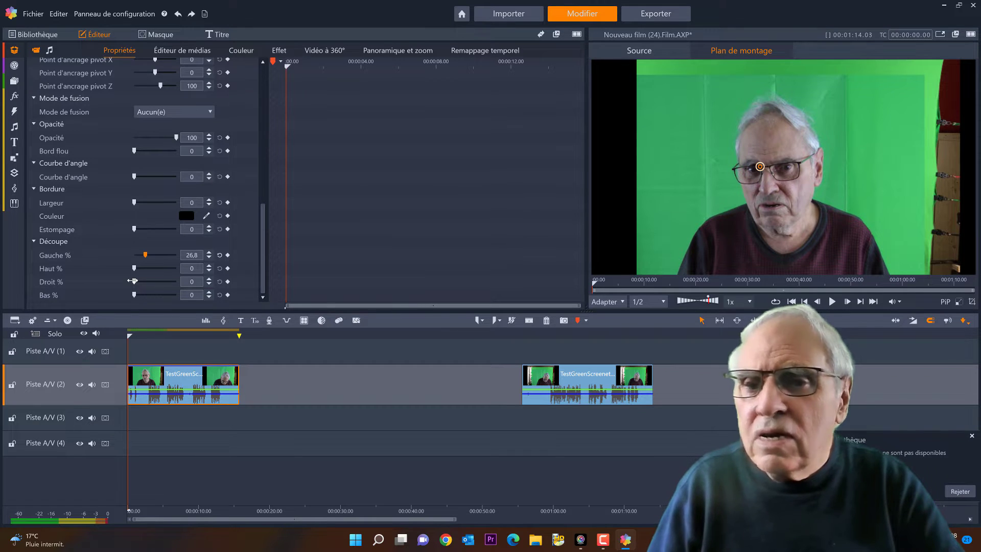
pyautogui.click(132, 281)
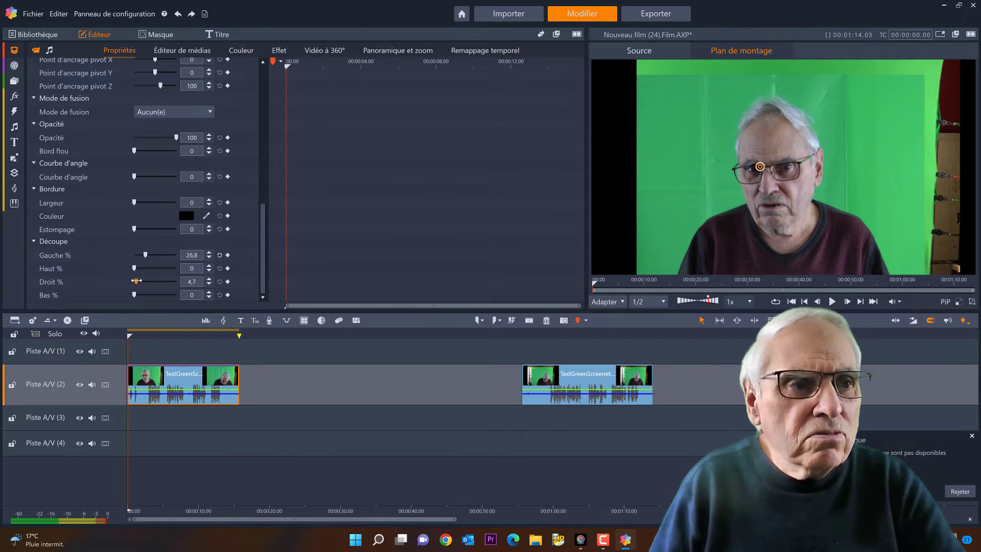
pyautogui.moveTo(139, 280); pyautogui.dragTo(148, 280)
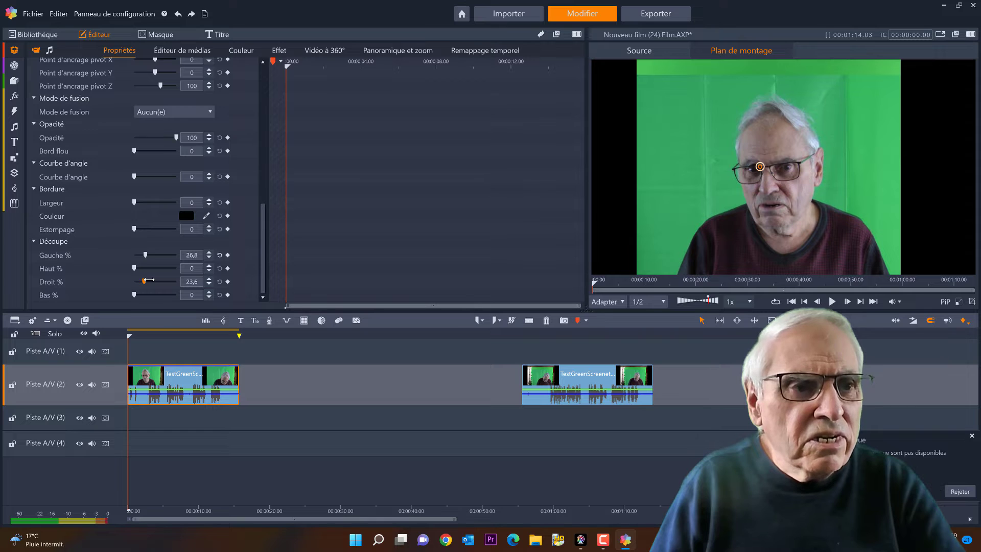
pyautogui.moveTo(148, 280); pyautogui.dragTo(148, 280)
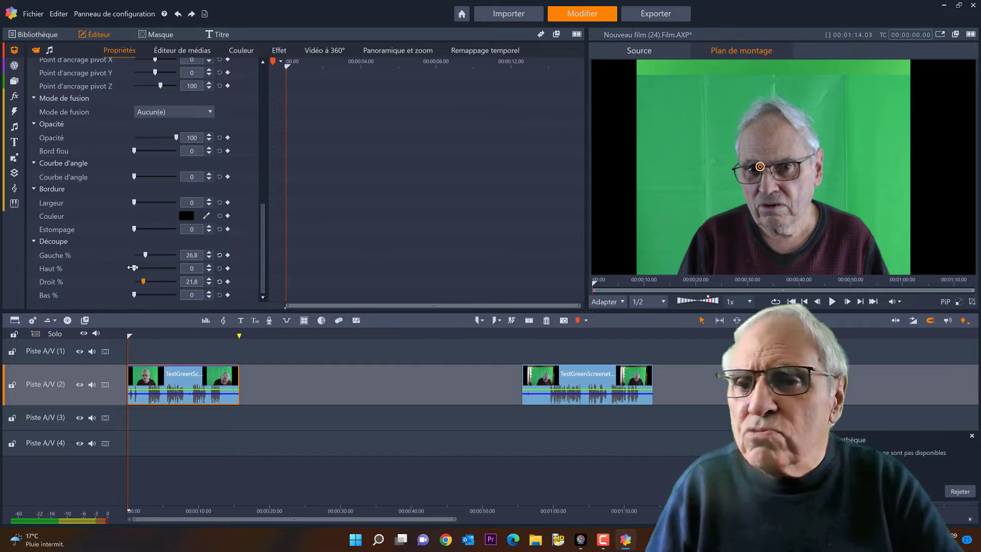
pyautogui.moveTo(146, 268); pyautogui.dragTo(149, 268)
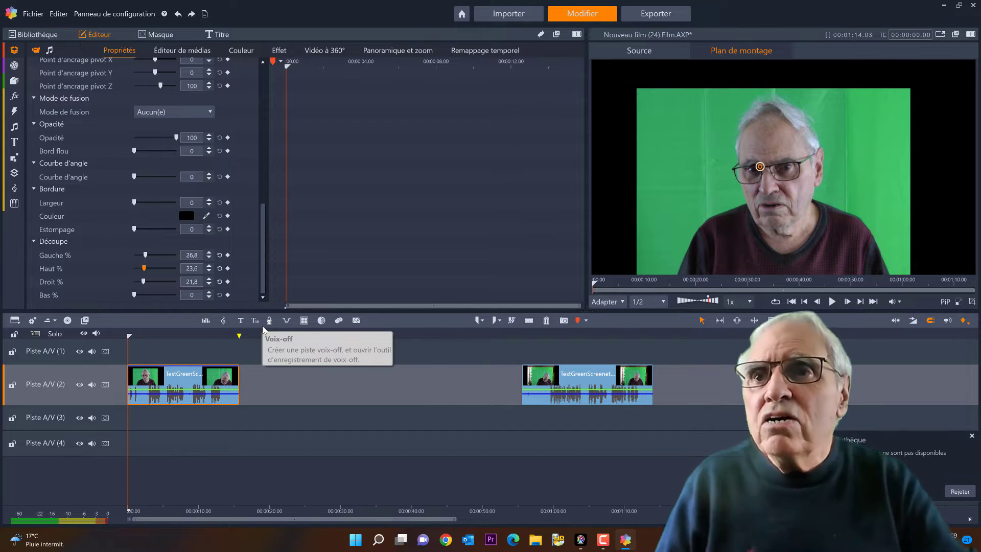
# Apply the Studio Incrustateur Couleur keyer effect to the first clip.
pyautogui.click(278, 50)
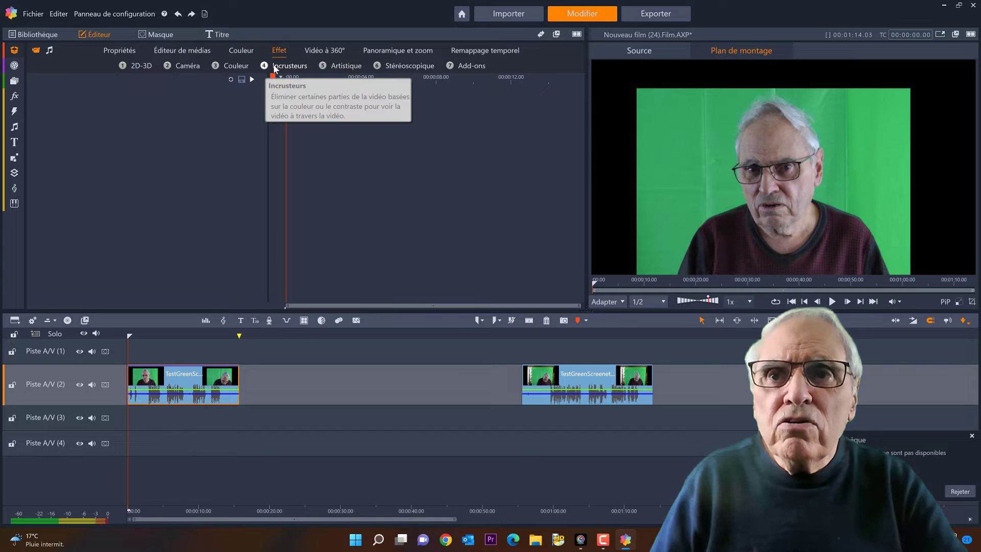
pyautogui.click(274, 66)
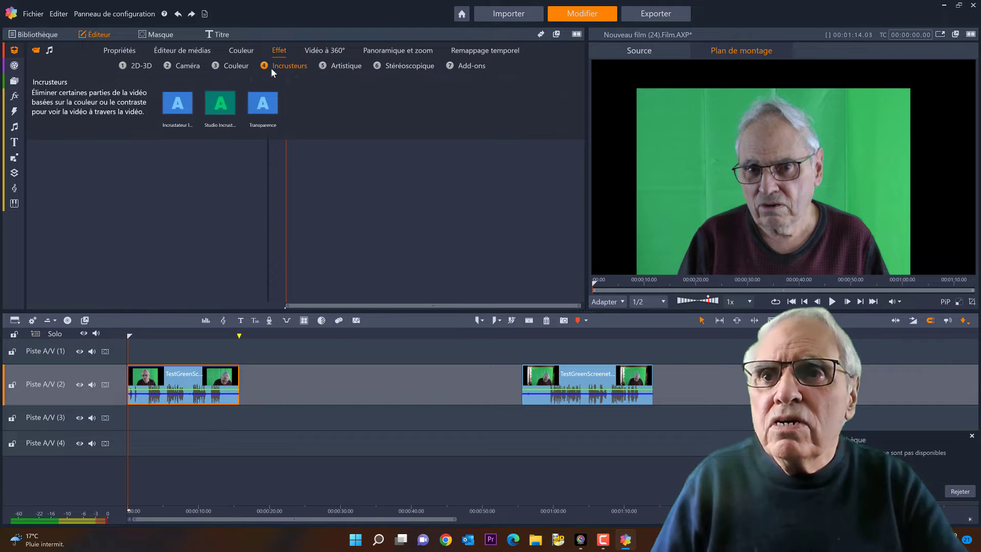
pyautogui.click(225, 107)
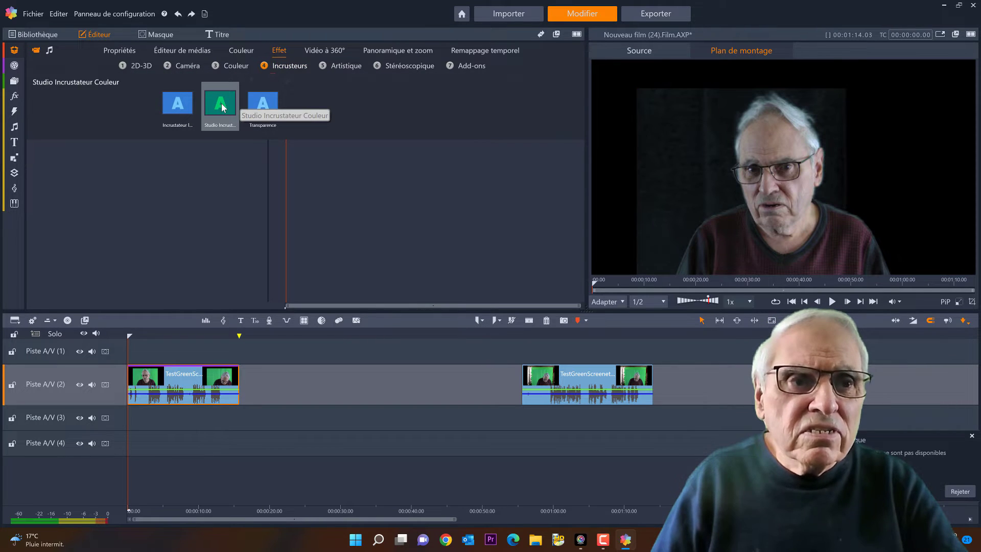
pyautogui.click(224, 107)
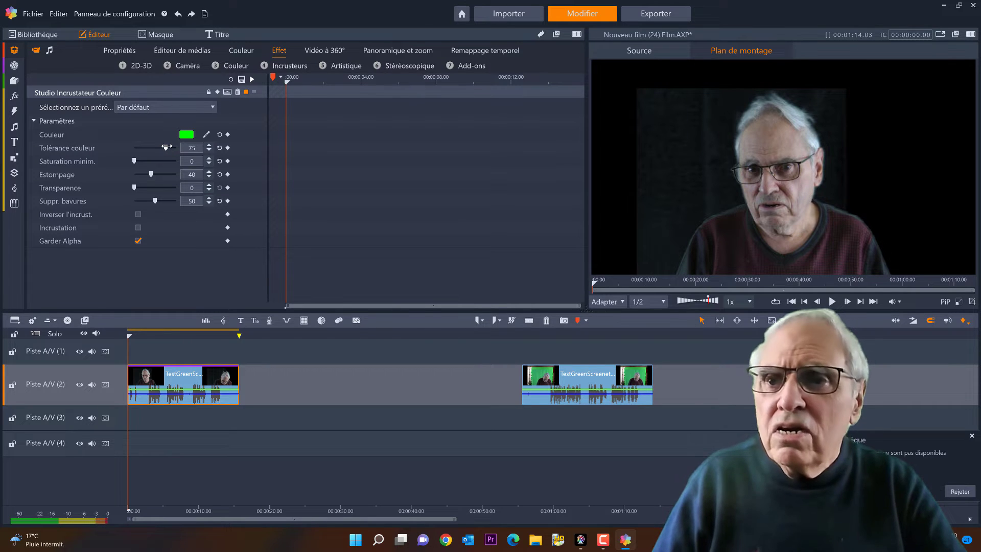
# Check the key's black-and-white matte, both normal and inverted, and return to the regular keyed picture.
pyautogui.click(138, 228)
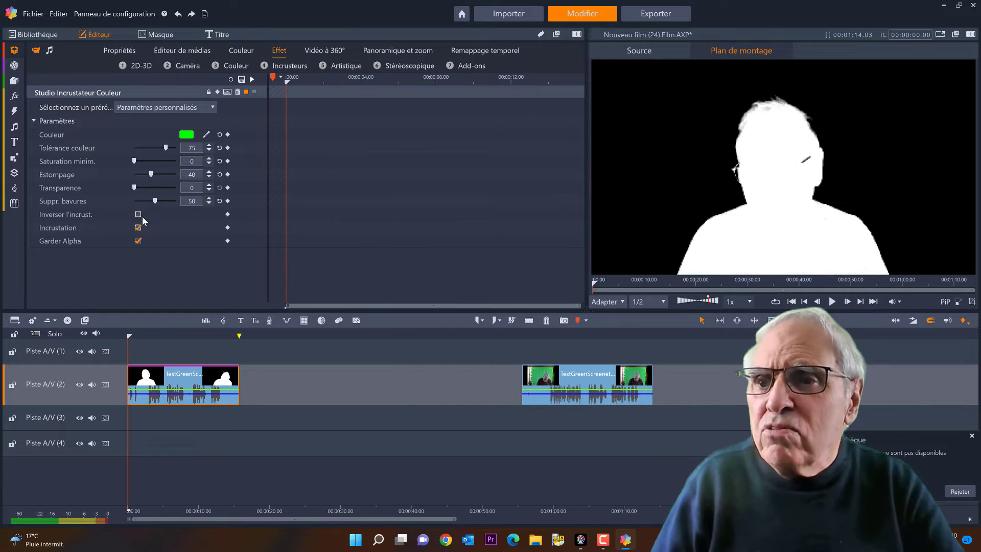
pyautogui.click(138, 214)
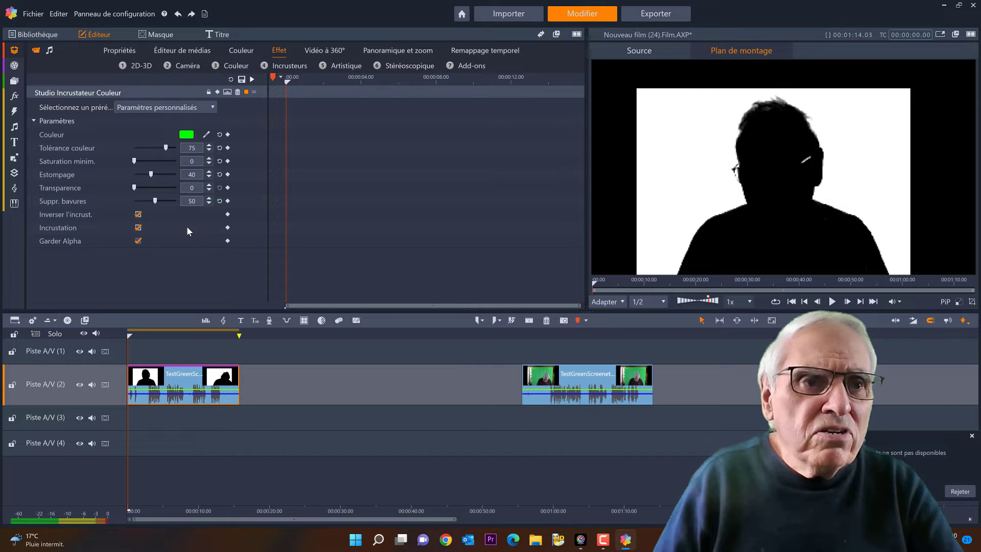
pyautogui.click(138, 227)
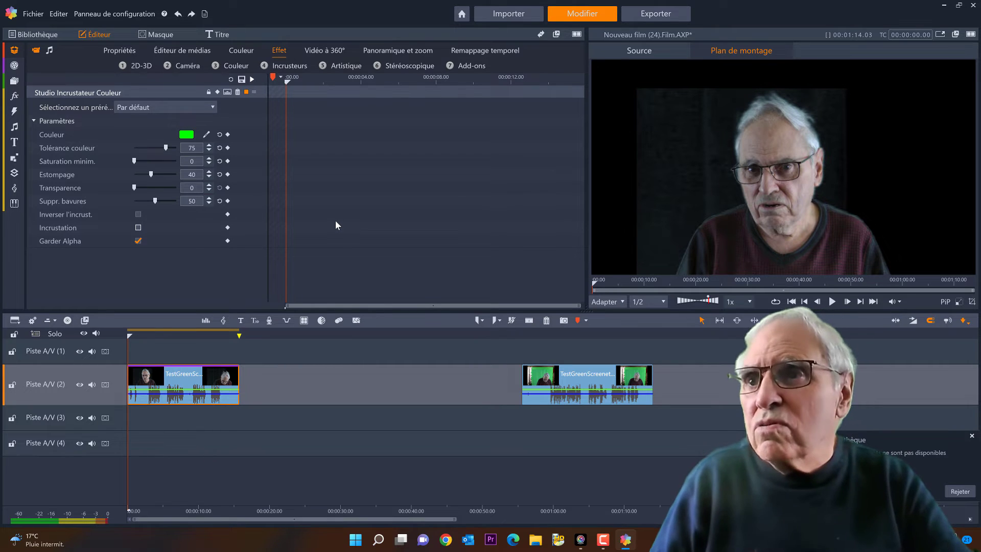
# Place the brick wall image Murbrique725_16_9 from the Background bin on track 3, at the start beneath the first clip.
pyautogui.click(15, 55)
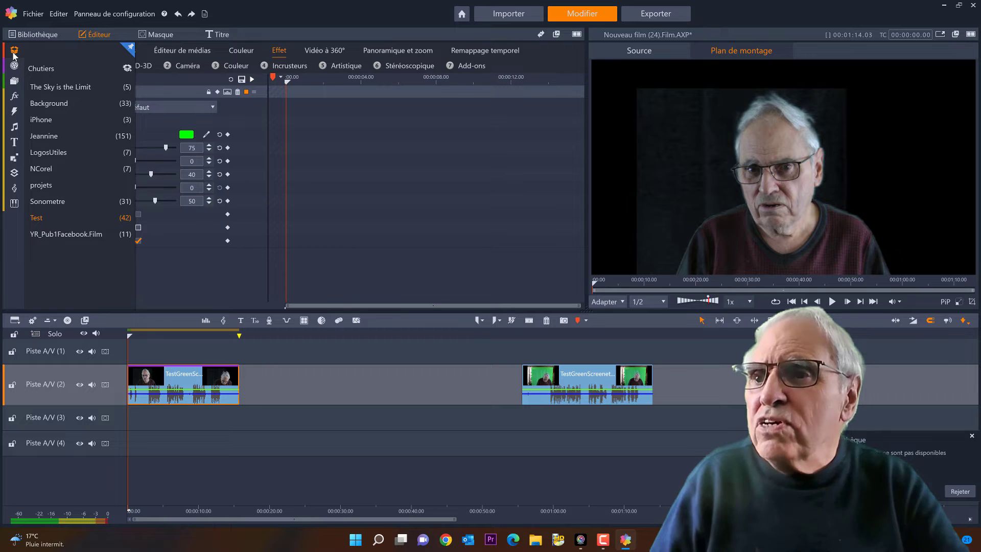
pyautogui.click(57, 103)
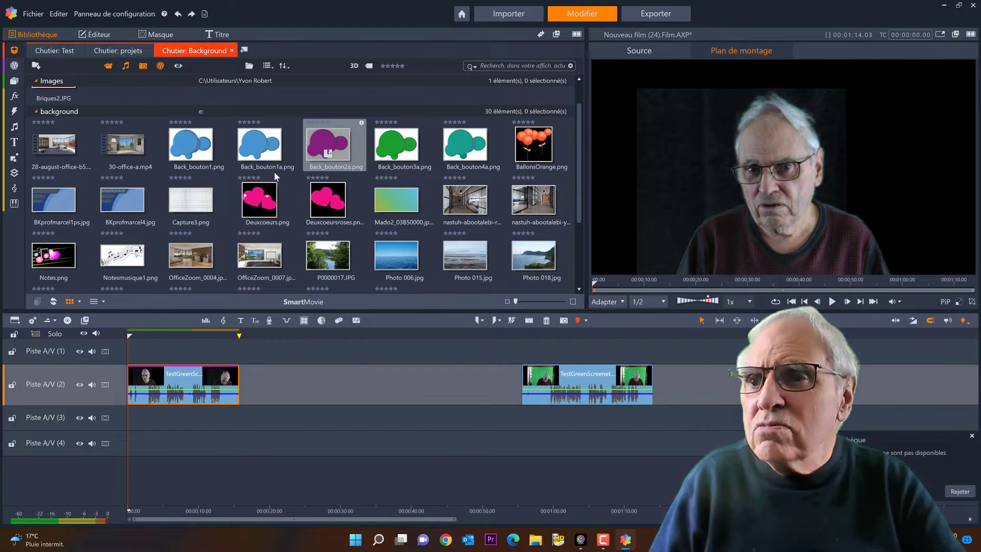
pyautogui.scroll(-2, 366, 146)
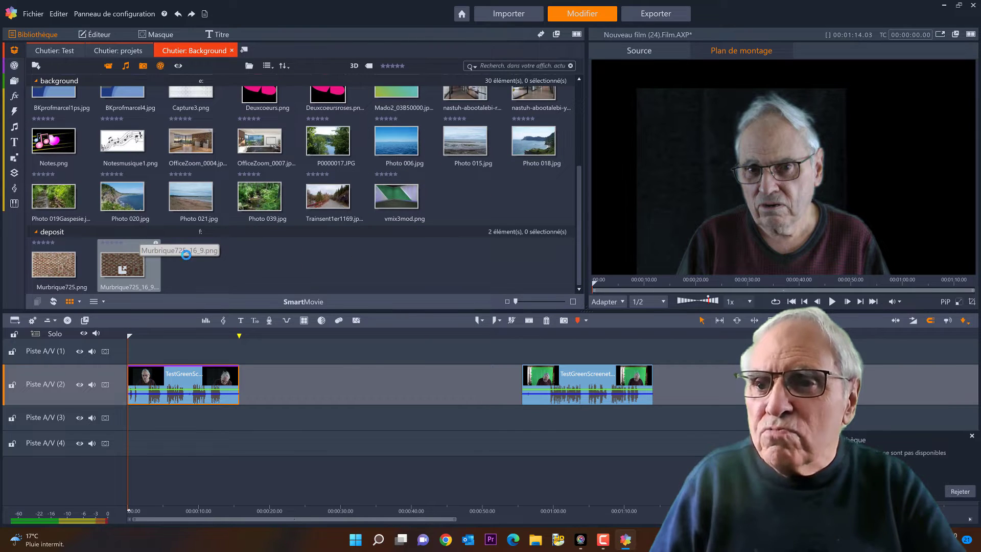
pyautogui.moveTo(185, 254); pyautogui.dragTo(137, 424)
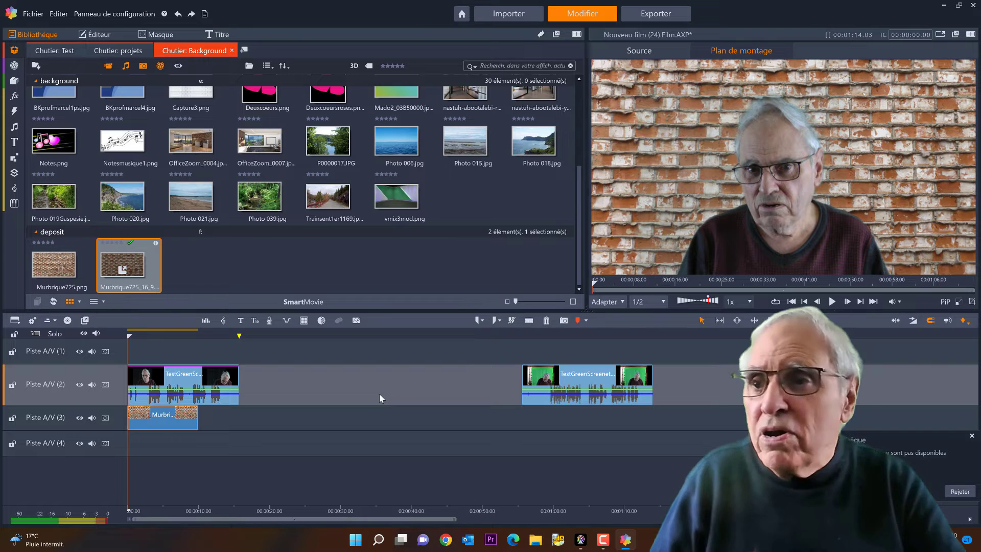
# Add the solid colour (100,160,200) to track 3 directly after the brick wall image.
pyautogui.moveTo(15, 174)
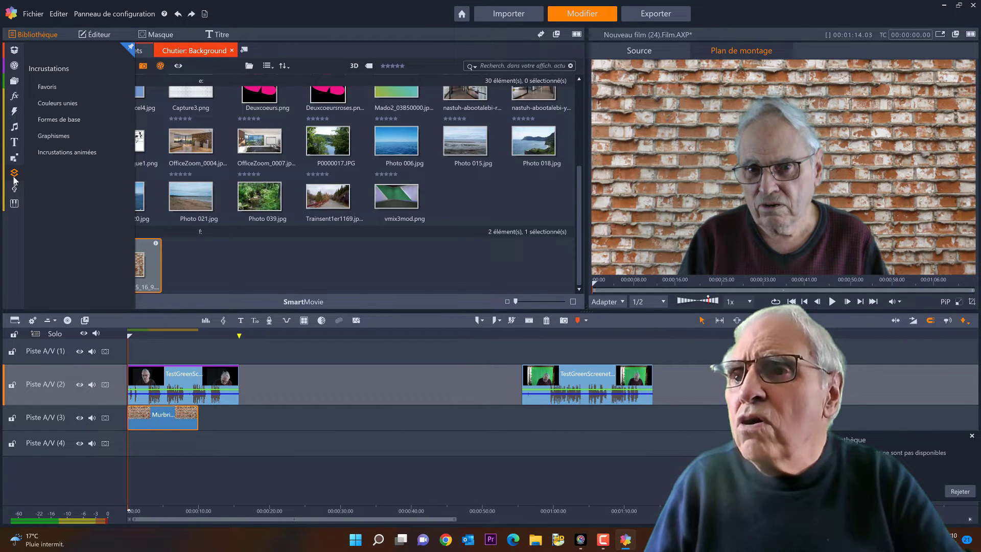
pyautogui.click(75, 103)
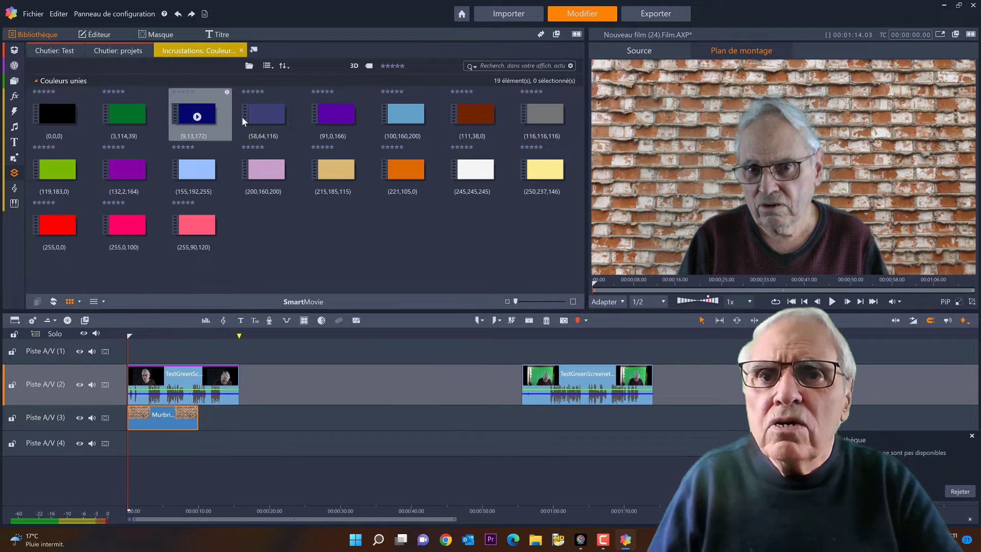
pyautogui.moveTo(403, 116); pyautogui.dragTo(201, 424)
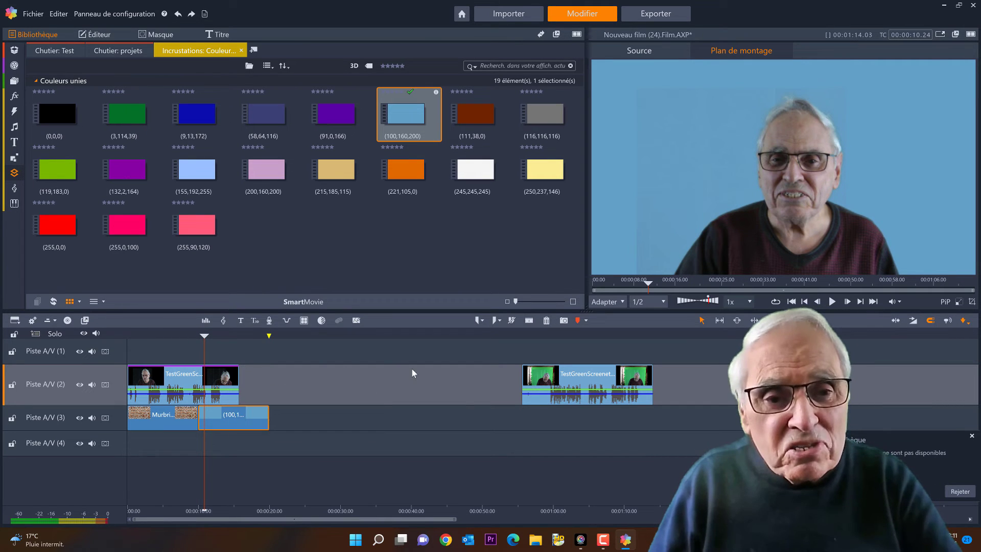
# Move the second green-screen clip earlier on track 2 to start at 00:00:27.11, and park the playhead at 00:00:29.26.
pyautogui.moveTo(577, 380); pyautogui.dragTo(336, 386)
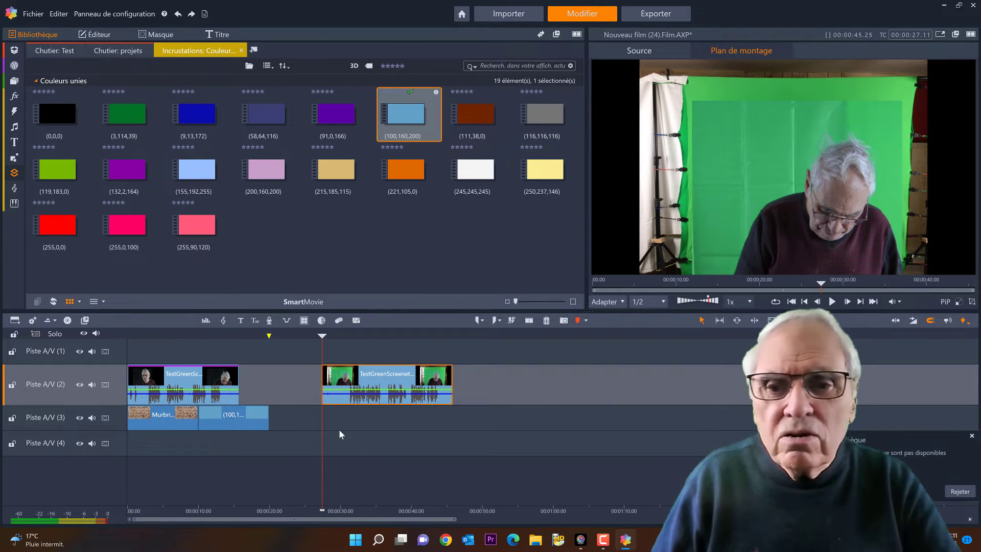
pyautogui.moveTo(322, 349); pyautogui.dragTo(339, 342)
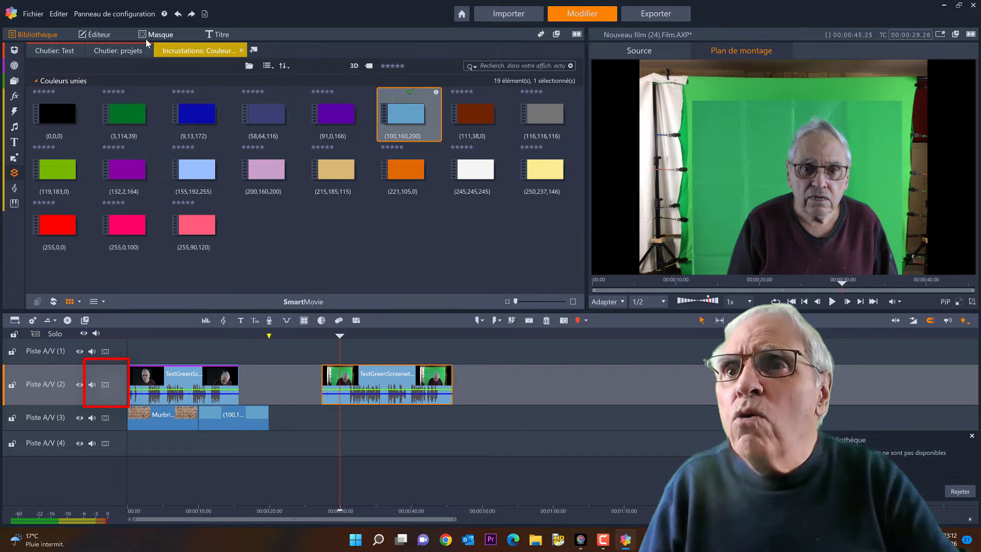
# Show the mask track for track 2, create a mask spanning the whole second clip, and start a shape mask in it.
pyautogui.click(105, 385)
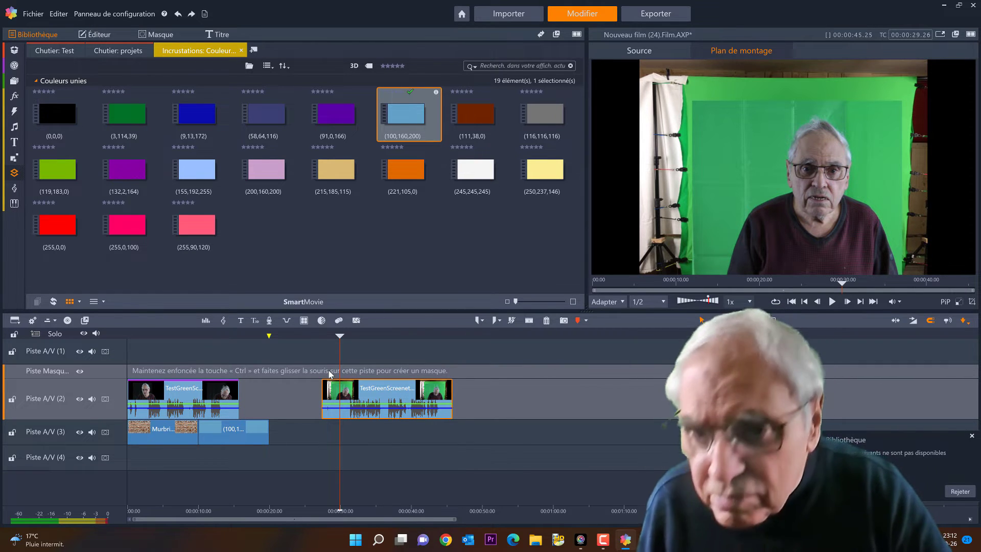
pyautogui.moveTo(329, 373); pyautogui.dragTo(452, 377)
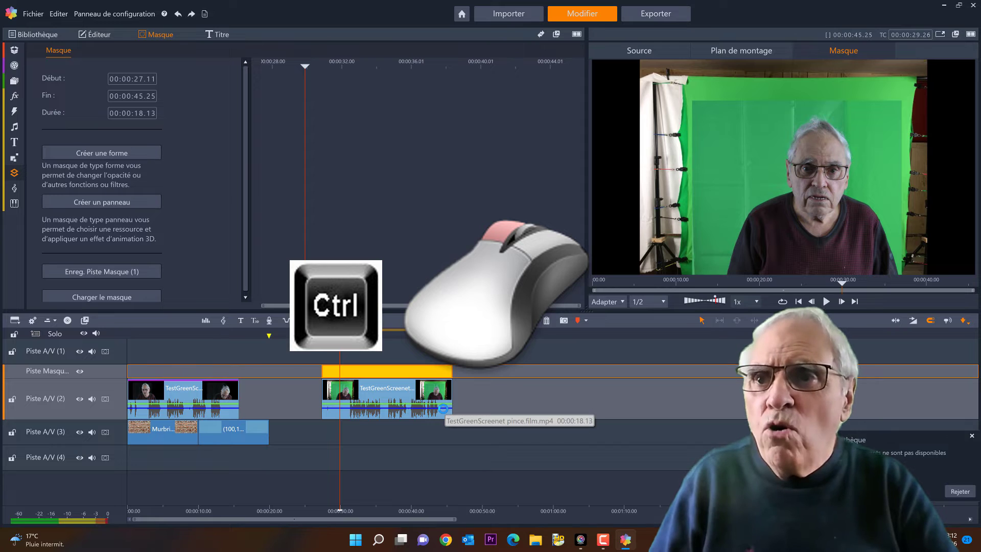
pyautogui.click(117, 156)
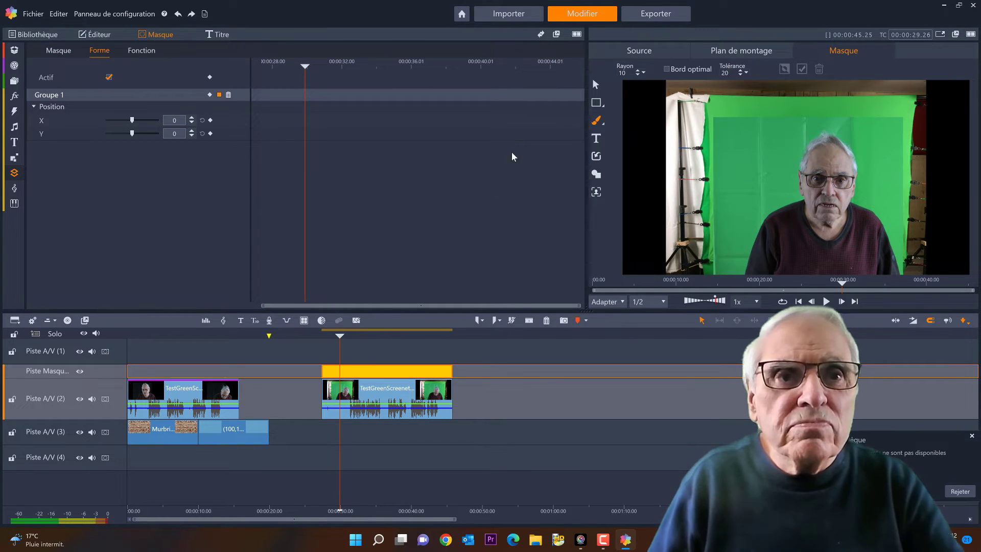
# Draw rectangle masks about 33.6 × 102.6 along the picture's left, 20.5 × 102.7 along its right and 60.6 × 39.6 across its top.
pyautogui.click(601, 106)
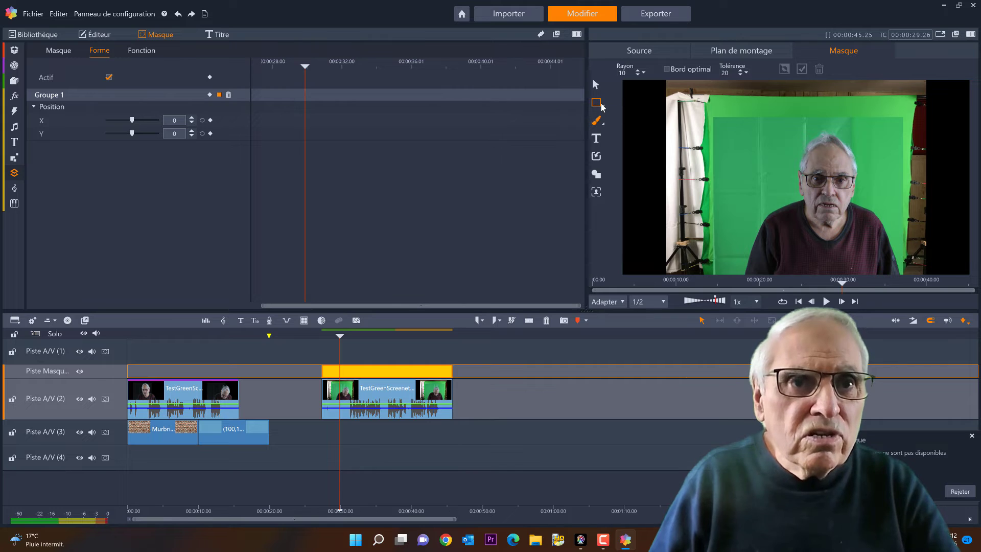
pyautogui.click(603, 107)
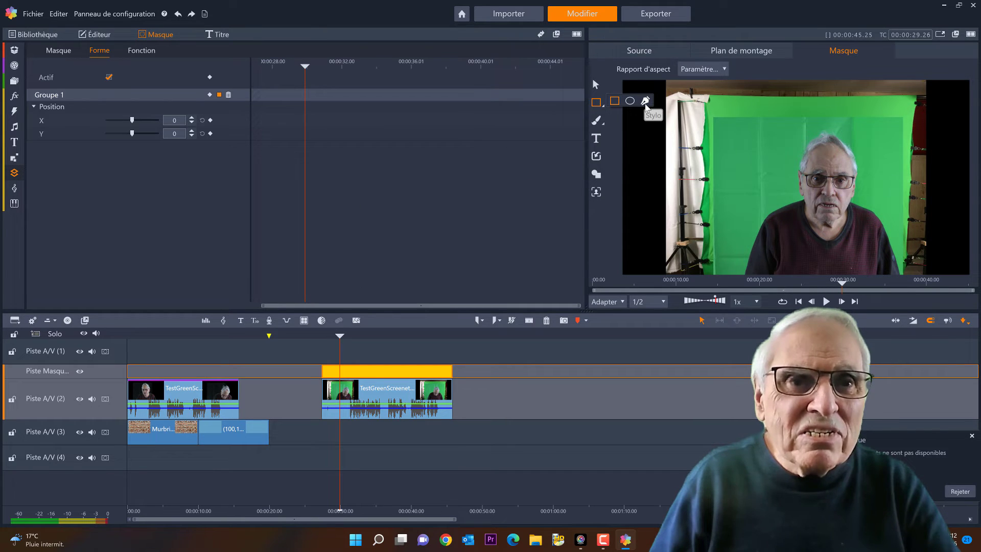
pyautogui.click(603, 125)
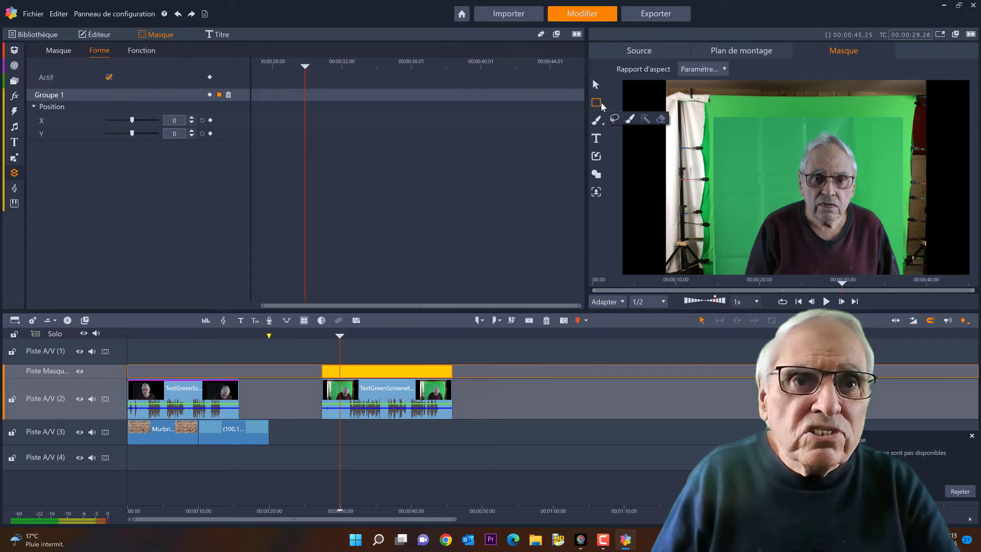
pyautogui.moveTo(598, 103)
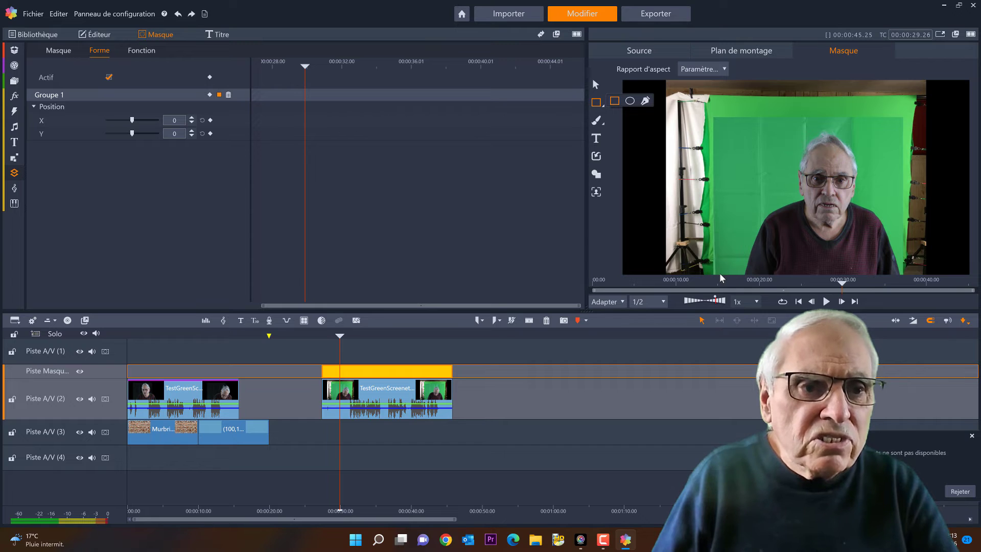
pyautogui.moveTo(720, 273)
pyautogui.mouseDown()
pyautogui.moveTo(618, 121)
pyautogui.moveTo(606, 76)
pyautogui.mouseUp()
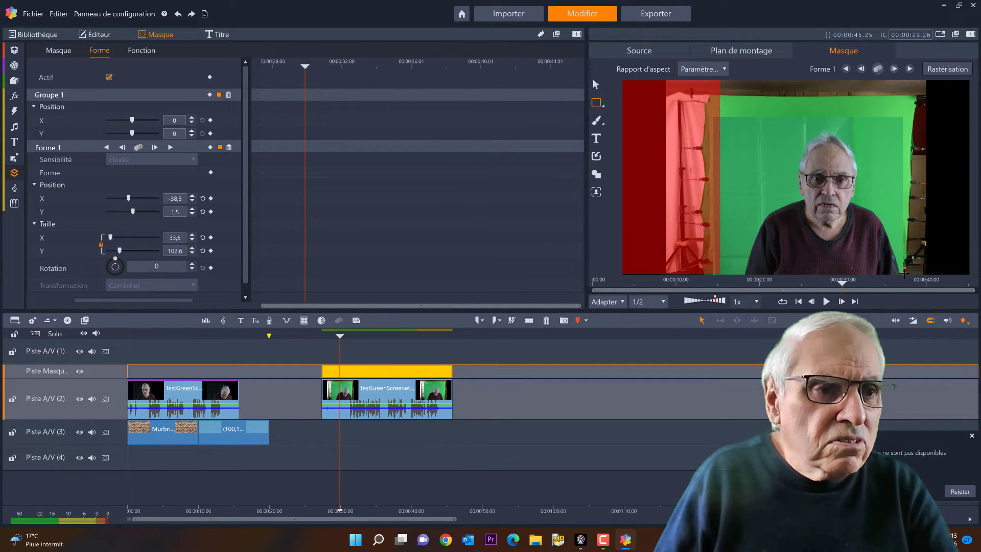
pyautogui.moveTo(904, 272)
pyautogui.mouseDown()
pyautogui.moveTo(967, 240)
pyautogui.moveTo(971, 77)
pyautogui.mouseUp()
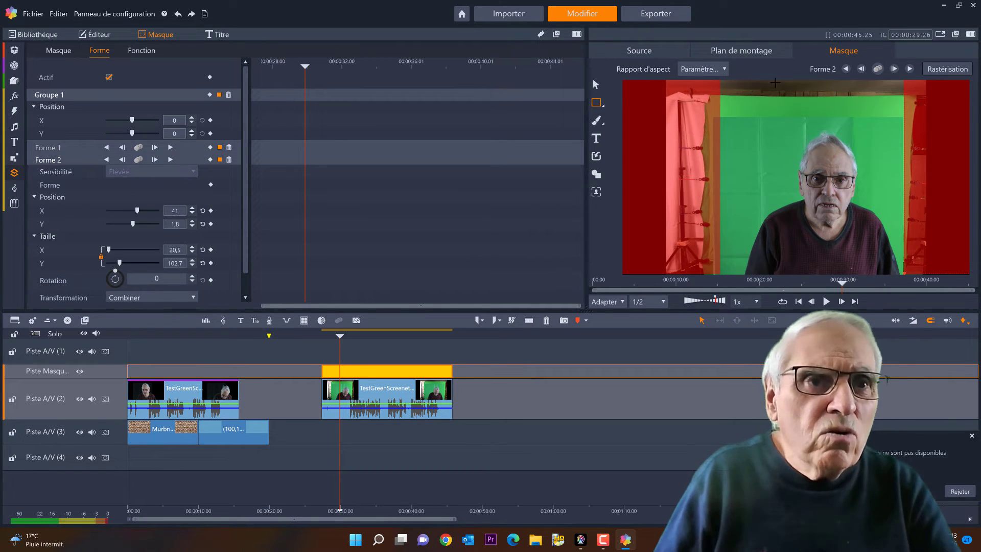
pyautogui.moveTo(715, 125)
pyautogui.mouseDown()
pyautogui.moveTo(715, 73)
pyautogui.moveTo(854, 57)
pyautogui.mouseUp()
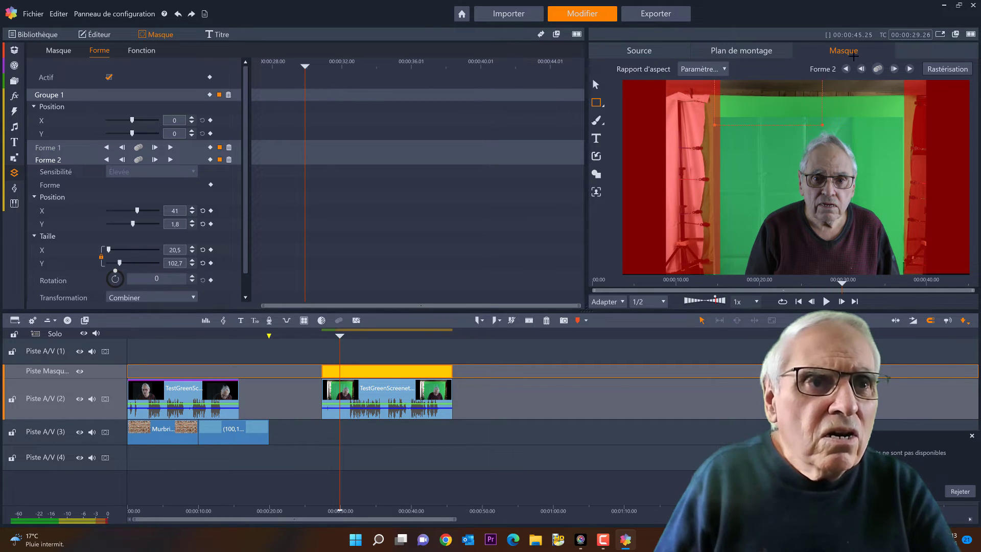
pyautogui.moveTo(915, 51); pyautogui.dragTo(922, 54)
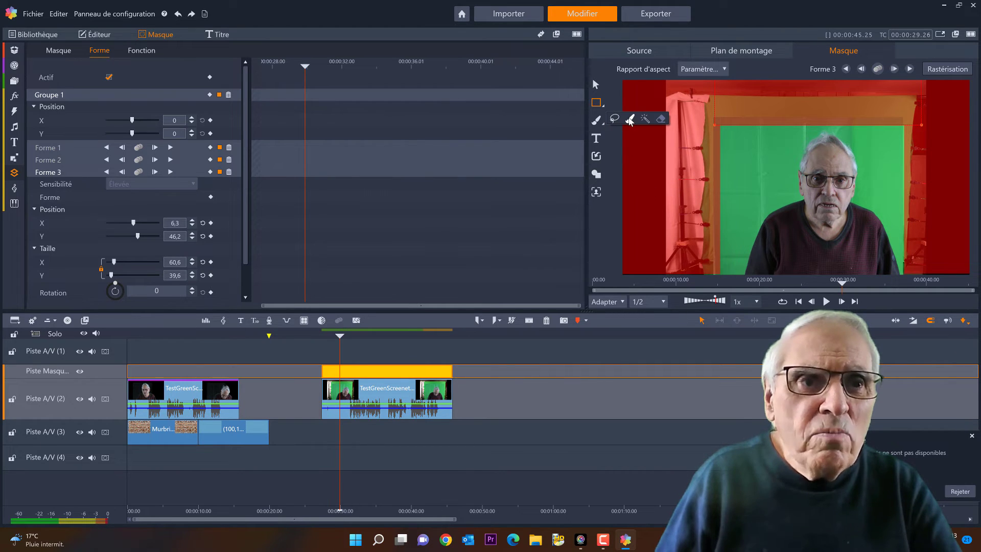
# Brush mask strokes with radius 10 over the green backdrop to the man's left, above his head and at the upper right corner.
pyautogui.click(598, 121)
pyautogui.moveTo(759, 124); pyautogui.dragTo(760, 196)
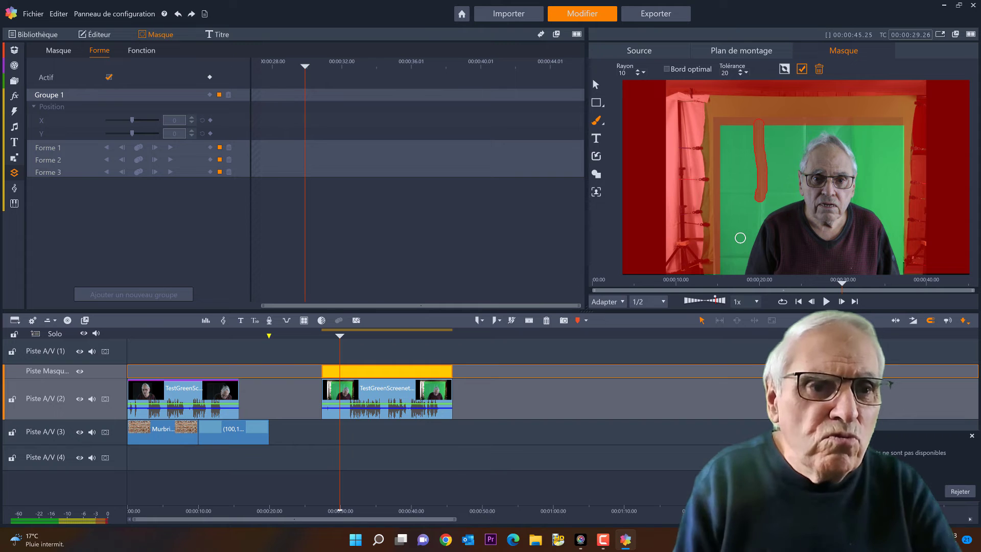
pyautogui.moveTo(732, 254); pyautogui.dragTo(707, 255)
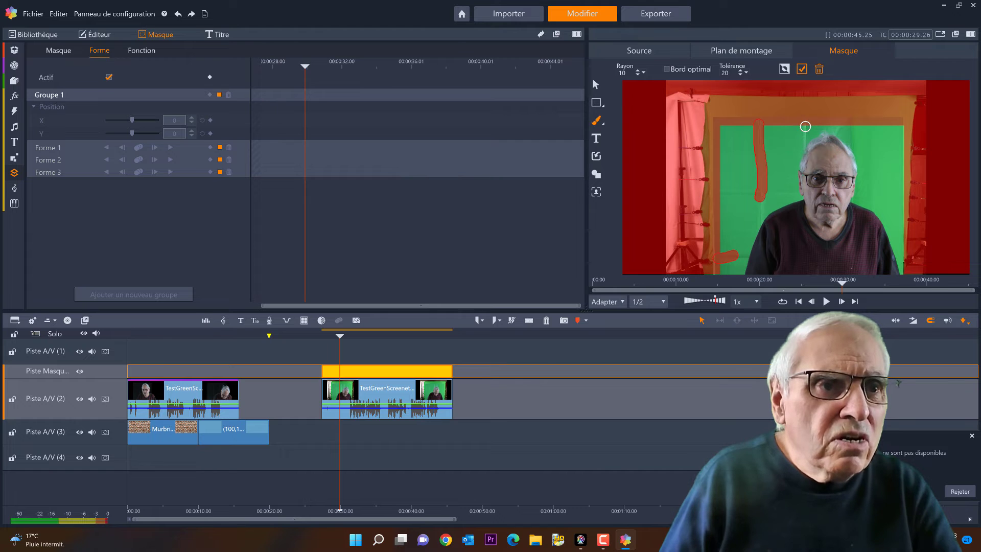
pyautogui.click(804, 127)
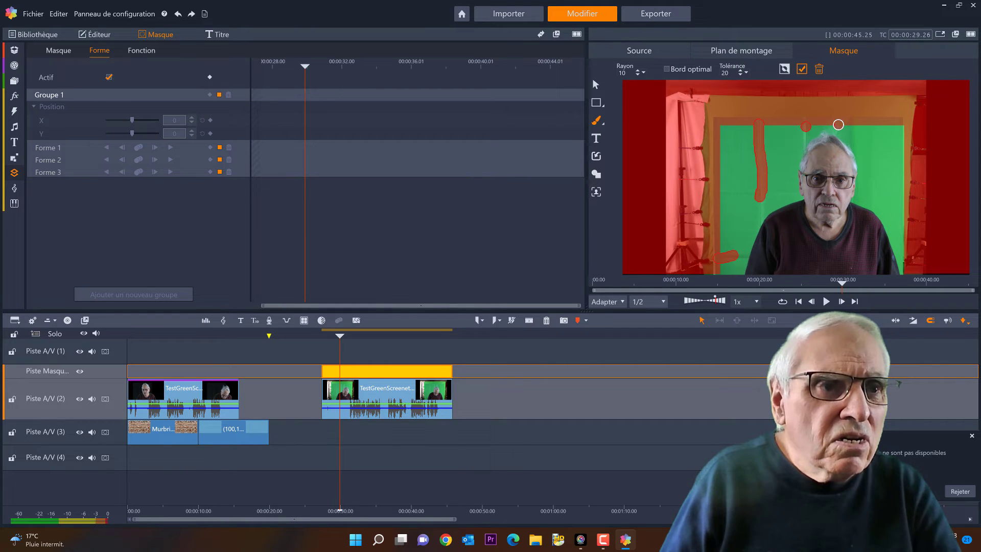
pyautogui.click(838, 125)
pyautogui.moveTo(869, 125)
pyautogui.mouseDown()
pyautogui.moveTo(901, 156)
pyautogui.moveTo(881, 119)
pyautogui.moveTo(899, 144)
pyautogui.moveTo(902, 123)
pyautogui.moveTo(906, 131)
pyautogui.moveTo(892, 128)
pyautogui.moveTo(904, 151)
pyautogui.mouseUp()
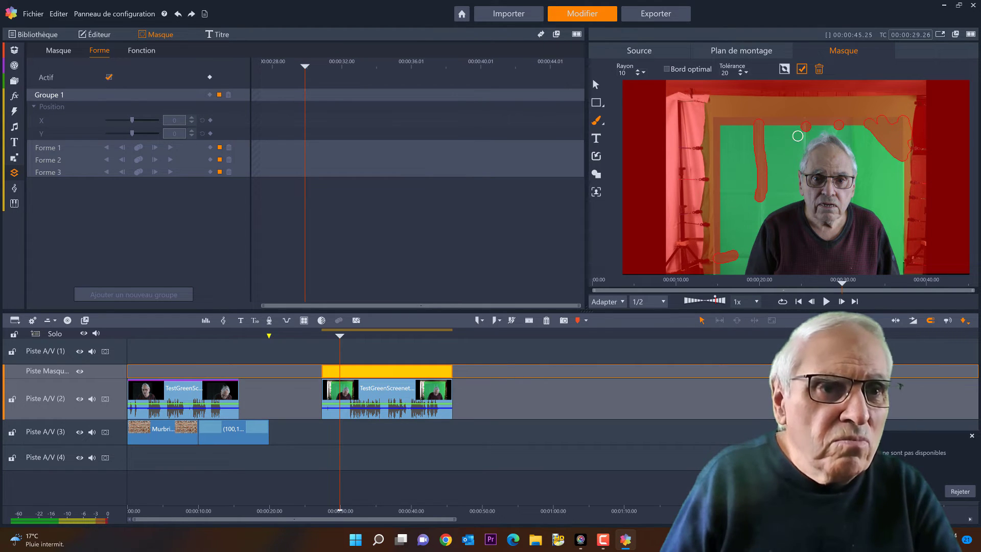
pyautogui.moveTo(750, 128)
pyautogui.mouseDown()
pyautogui.moveTo(751, 191)
pyautogui.moveTo(743, 145)
pyautogui.moveTo(738, 179)
pyautogui.moveTo(722, 124)
pyautogui.moveTo(725, 187)
pyautogui.moveTo(729, 136)
pyautogui.moveTo(743, 126)
pyautogui.moveTo(734, 143)
pyautogui.moveTo(750, 130)
pyautogui.moveTo(733, 130)
pyautogui.moveTo(740, 158)
pyautogui.moveTo(721, 198)
pyautogui.moveTo(749, 191)
pyautogui.moveTo(725, 258)
pyautogui.moveTo(720, 214)
pyautogui.moveTo(727, 201)
pyautogui.moveTo(726, 246)
pyautogui.moveTo(743, 166)
pyautogui.moveTo(743, 200)
pyautogui.moveTo(746, 171)
pyautogui.moveTo(762, 243)
pyautogui.mouseUp()
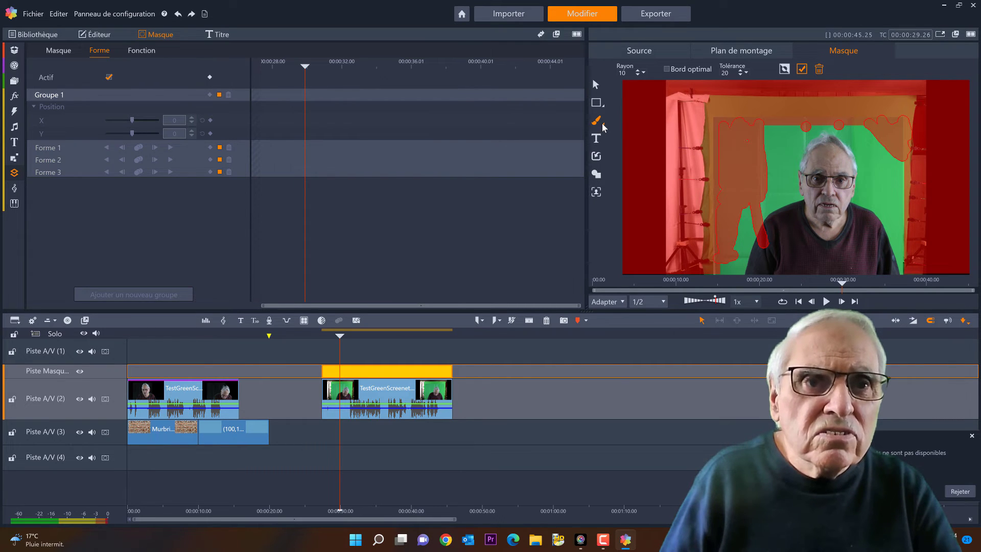
# Erase the brushed mask that overlaps the man's shoulder, using the eraser with radius 20.
pyautogui.click(603, 126)
pyautogui.click(662, 122)
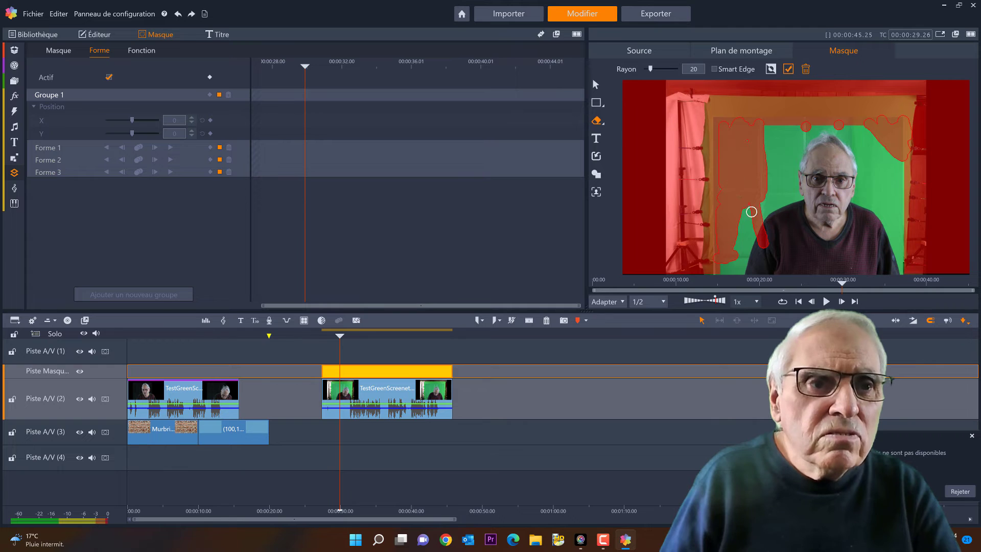
pyautogui.moveTo(751, 212)
pyautogui.mouseDown()
pyautogui.moveTo(769, 237)
pyautogui.moveTo(760, 249)
pyautogui.moveTo(754, 207)
pyautogui.moveTo(770, 138)
pyautogui.moveTo(756, 246)
pyautogui.moveTo(734, 267)
pyautogui.mouseUp()
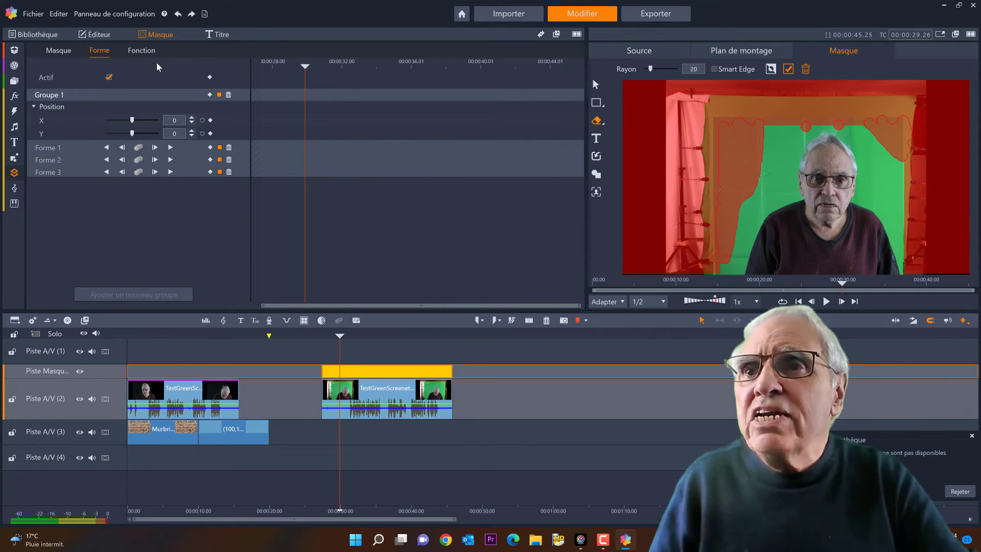
# Apply the Opacité function to the mask's inner area and try a higher opacity.
pyautogui.click(141, 50)
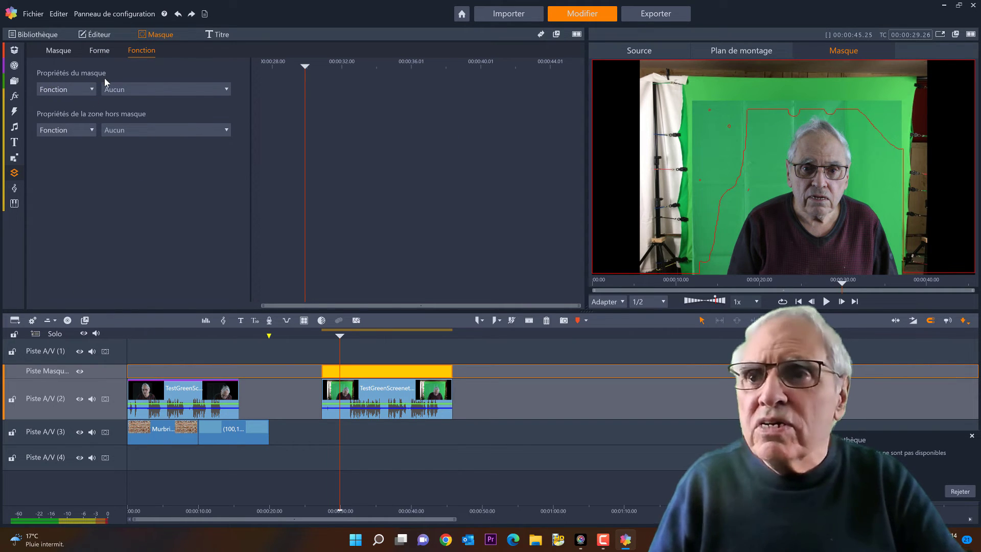
pyautogui.click(228, 89)
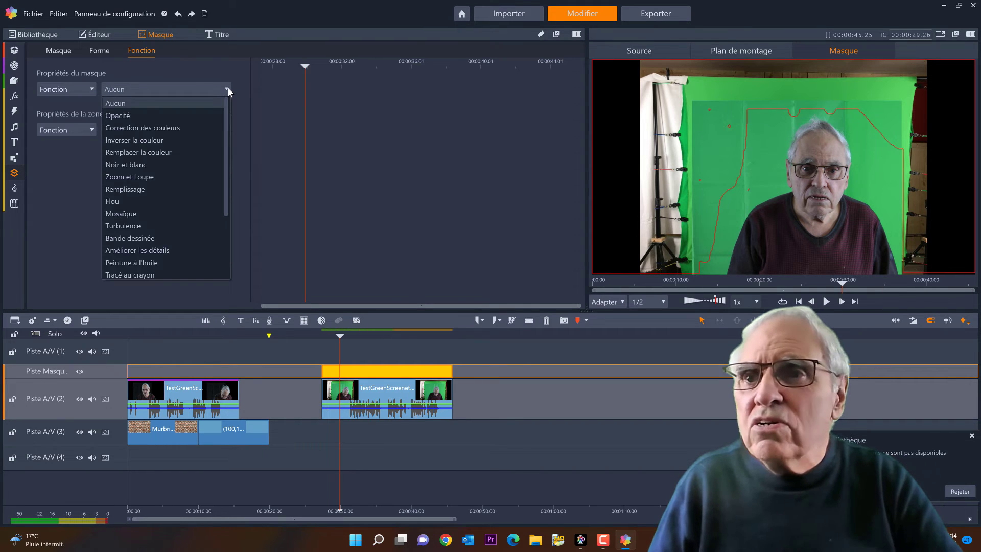
pyautogui.click(132, 116)
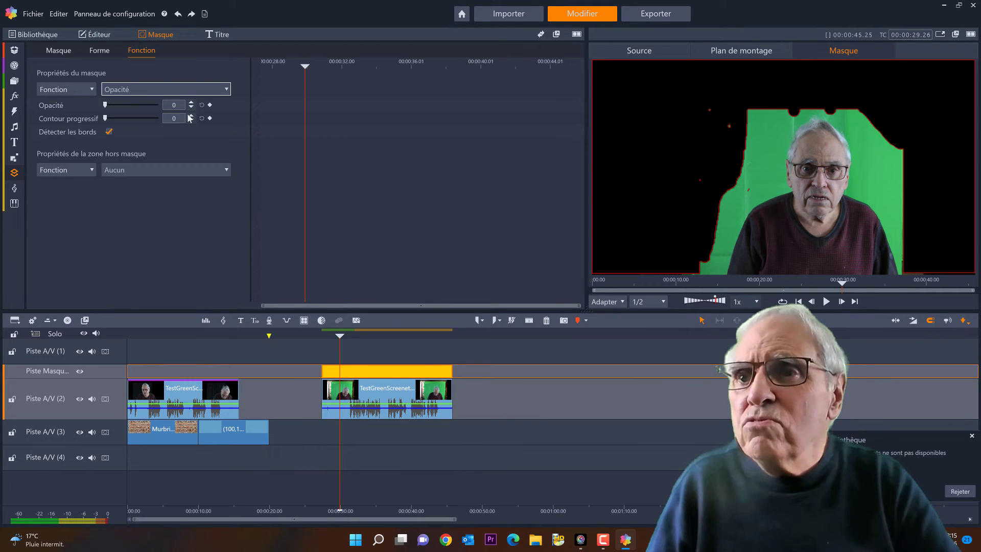
pyautogui.moveTo(105, 104); pyautogui.dragTo(156, 106)
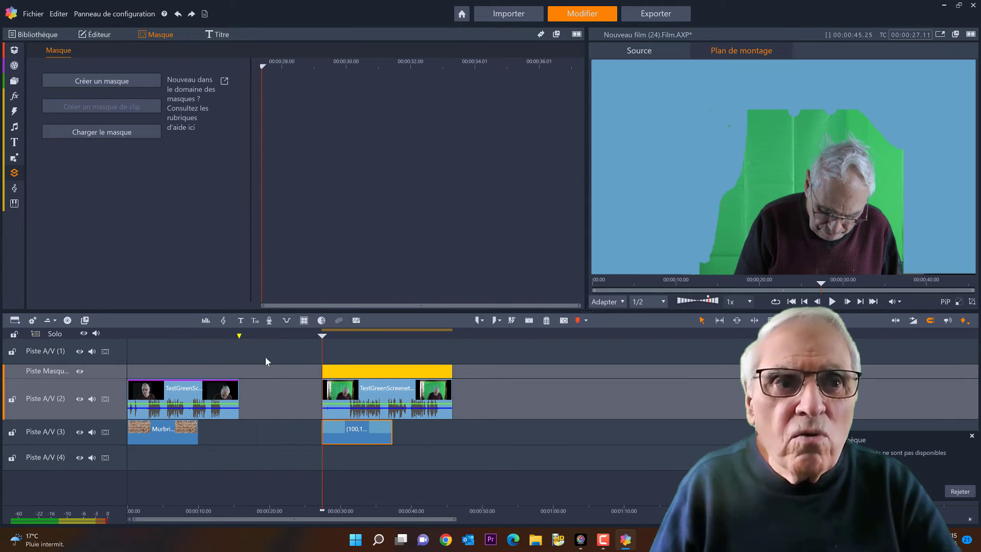
# Reopen the second clip's mask function settings and raise the mask's opacity to 100.
pyautogui.click(382, 368)
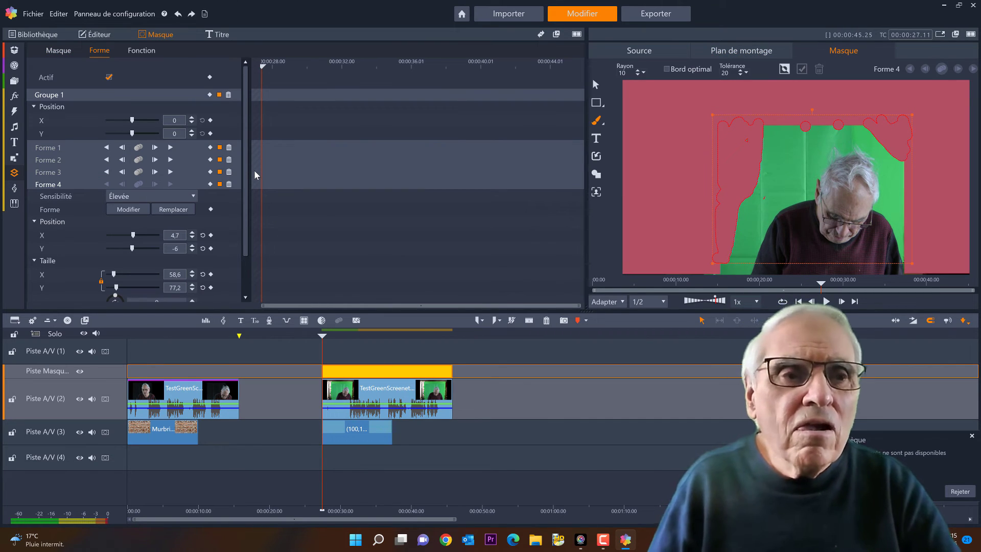
pyautogui.click(141, 51)
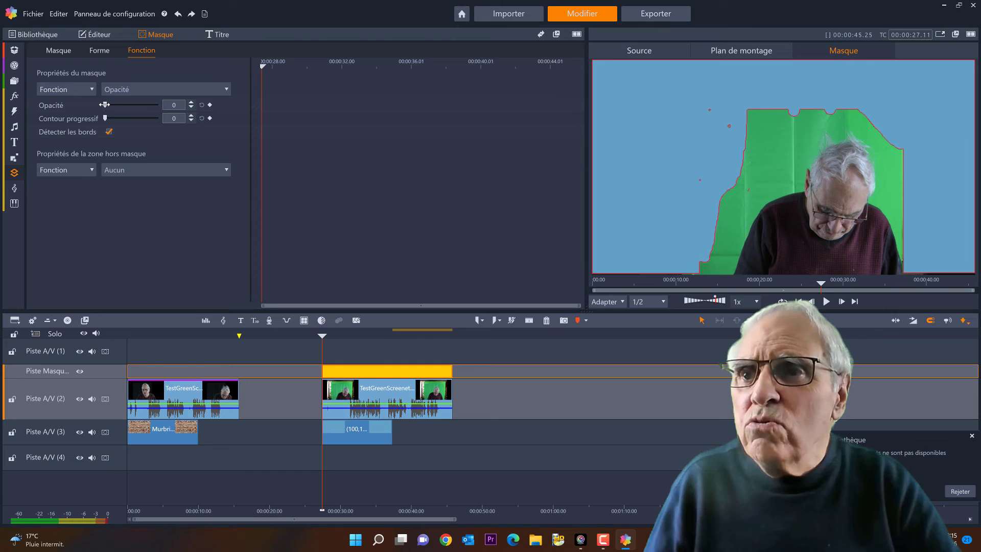
pyautogui.moveTo(105, 106); pyautogui.dragTo(146, 106)
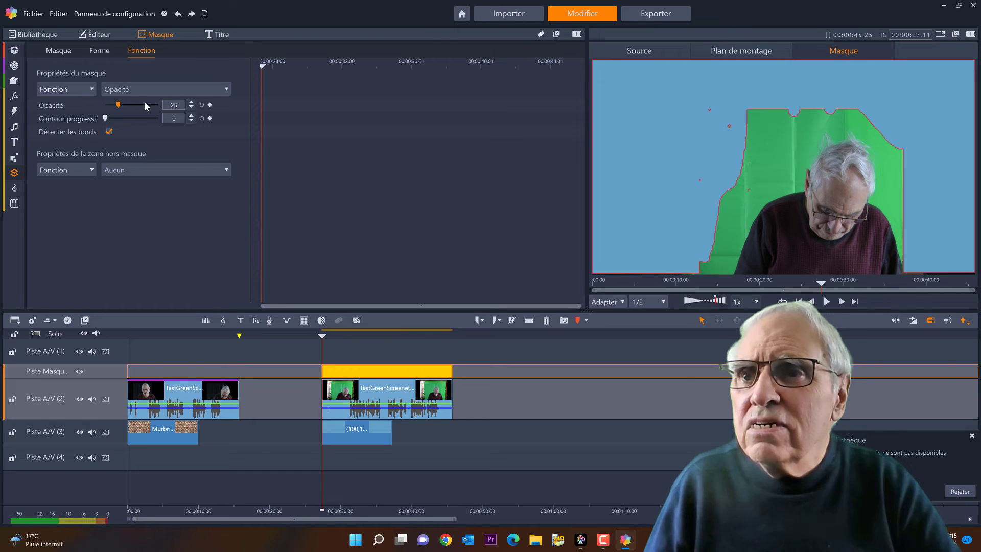
pyautogui.click(190, 103)
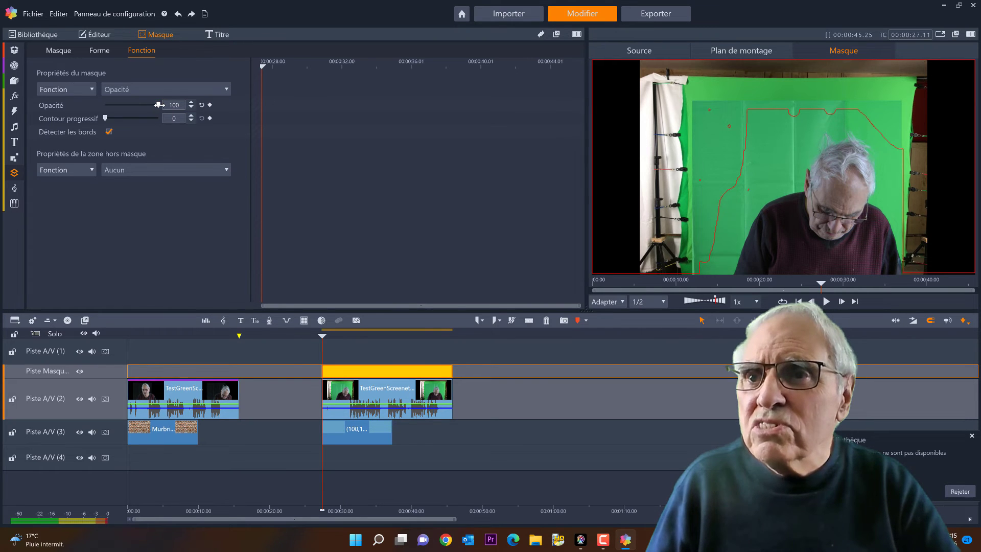
# Set the opacity of the mask's inner area to 0 on the second green-screen clip.
pyautogui.moveTo(88, 107); pyautogui.dragTo(66, 109)
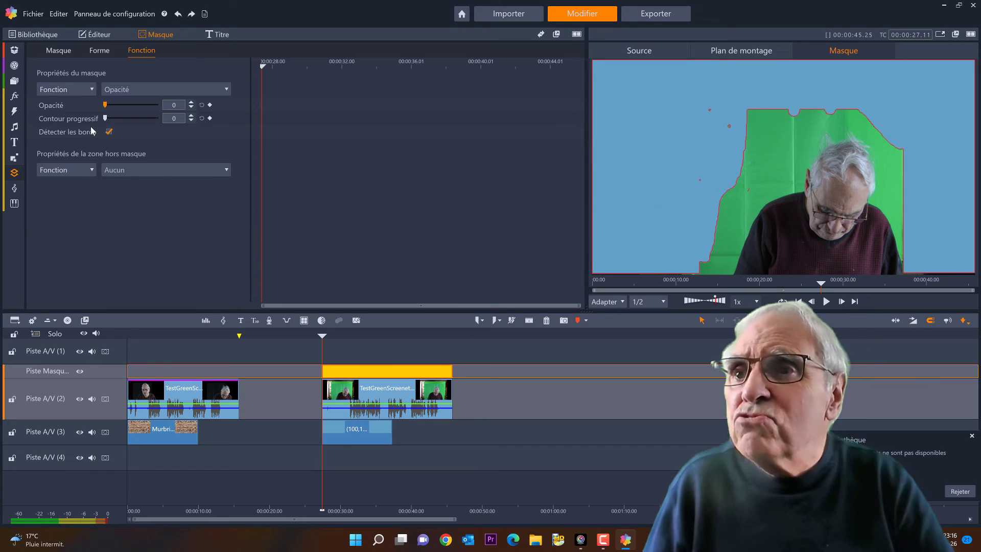
# Try the Opacité function at 100 on the area outside the mask, and return that area's function to Aucun.
pyautogui.click(227, 169)
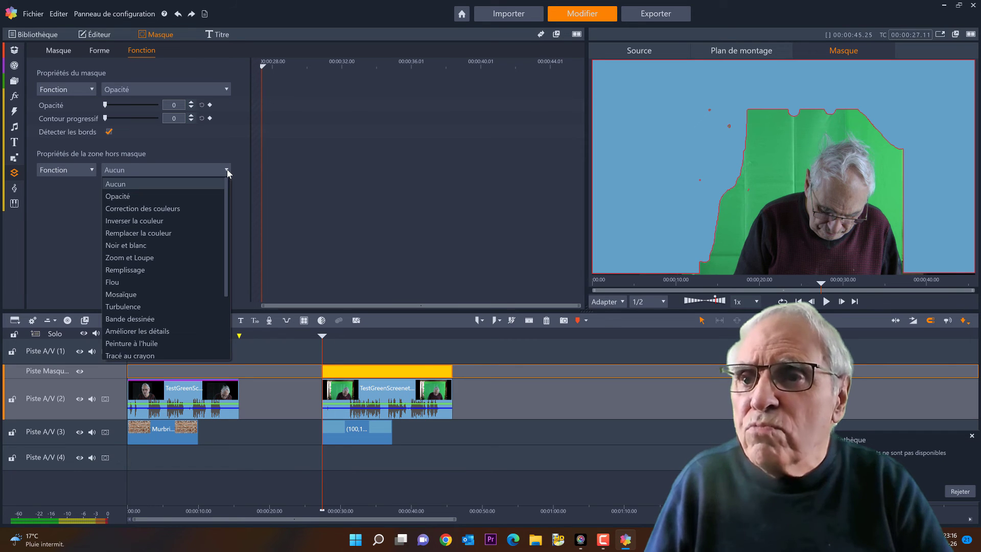
pyautogui.click(145, 197)
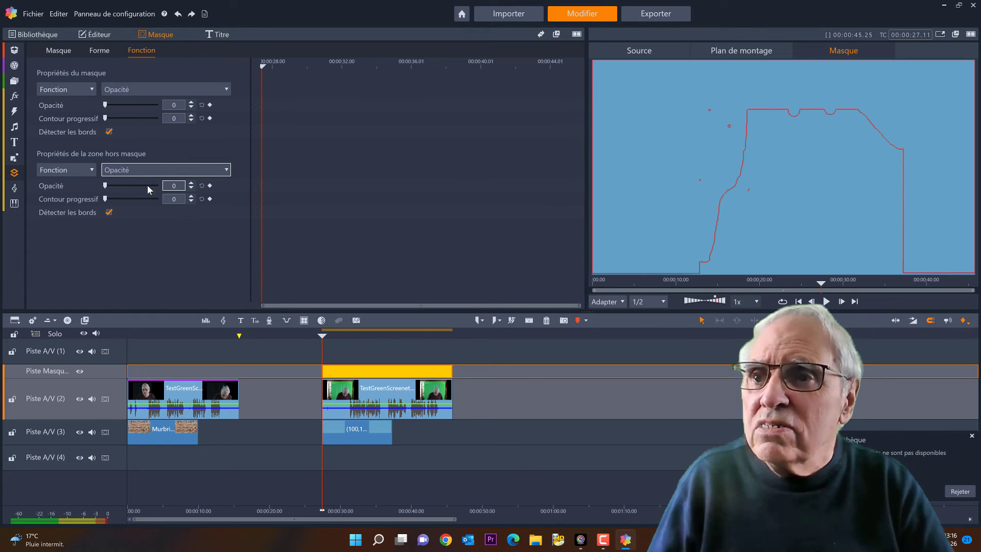
pyautogui.moveTo(104, 185); pyautogui.dragTo(106, 185)
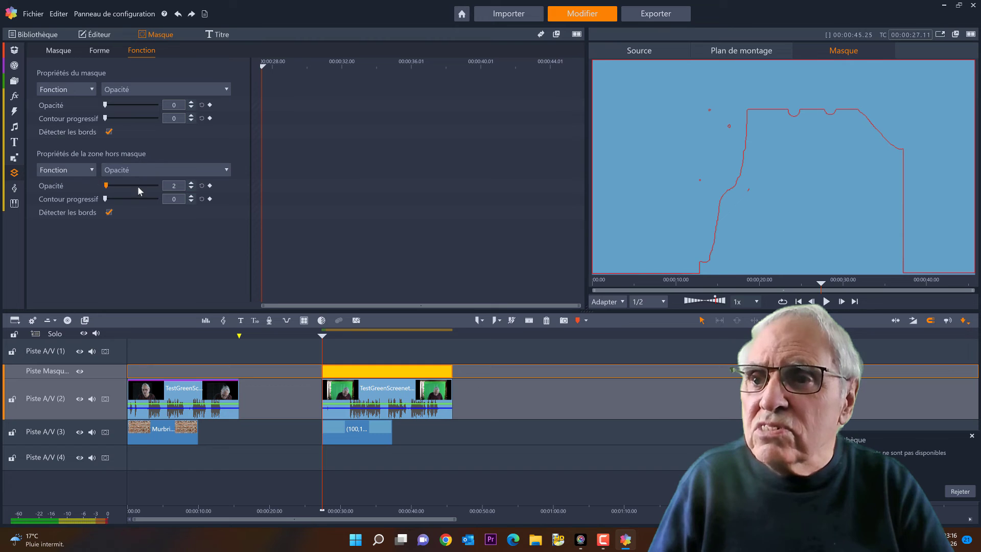
pyautogui.moveTo(207, 188); pyautogui.dragTo(212, 187)
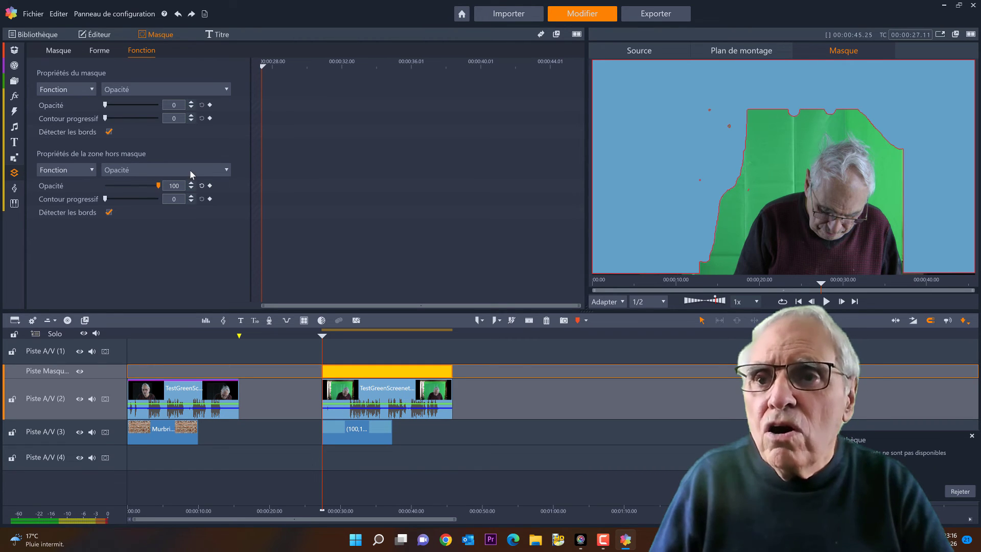
pyautogui.click(226, 170)
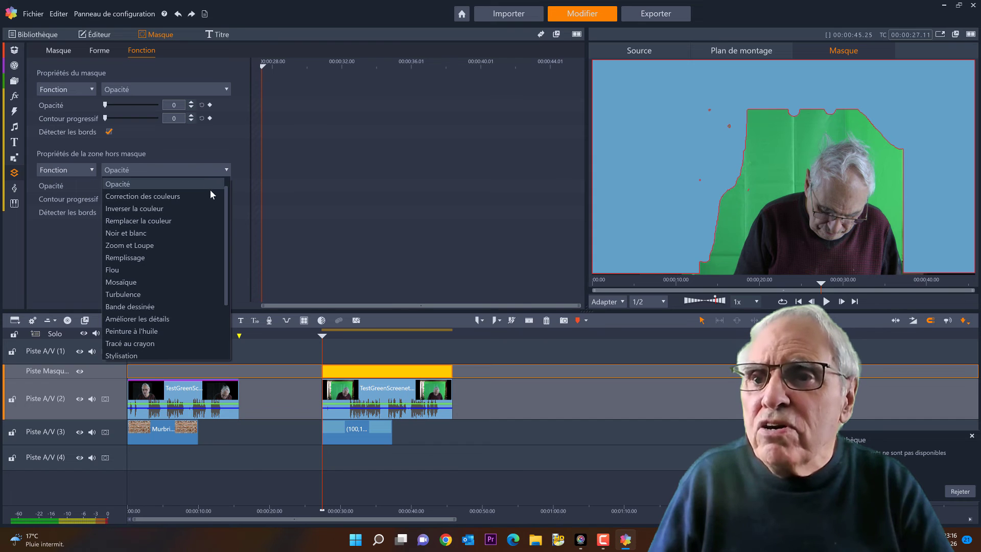
pyautogui.moveTo(226, 201); pyautogui.dragTo(222, 172)
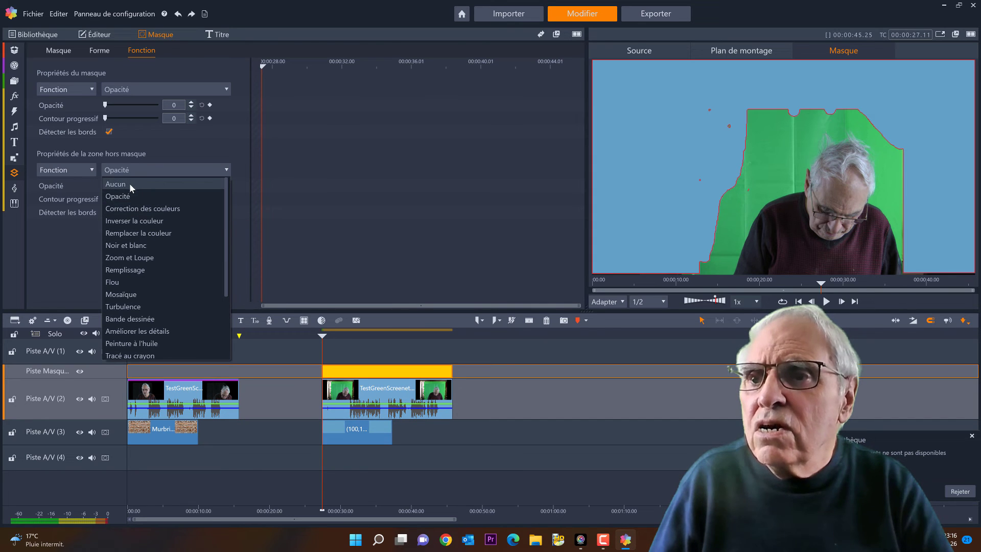
pyautogui.click(130, 185)
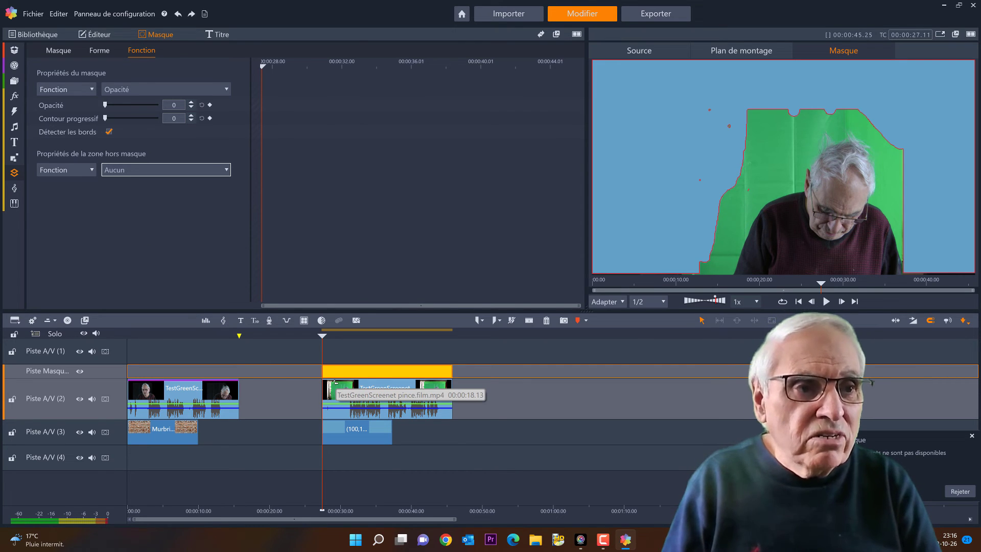
# Add the Studio Incrustateur Couleur effect to the second green-screen clip and sample its remaining green backdrop as the key colour.
pyautogui.click(372, 387)
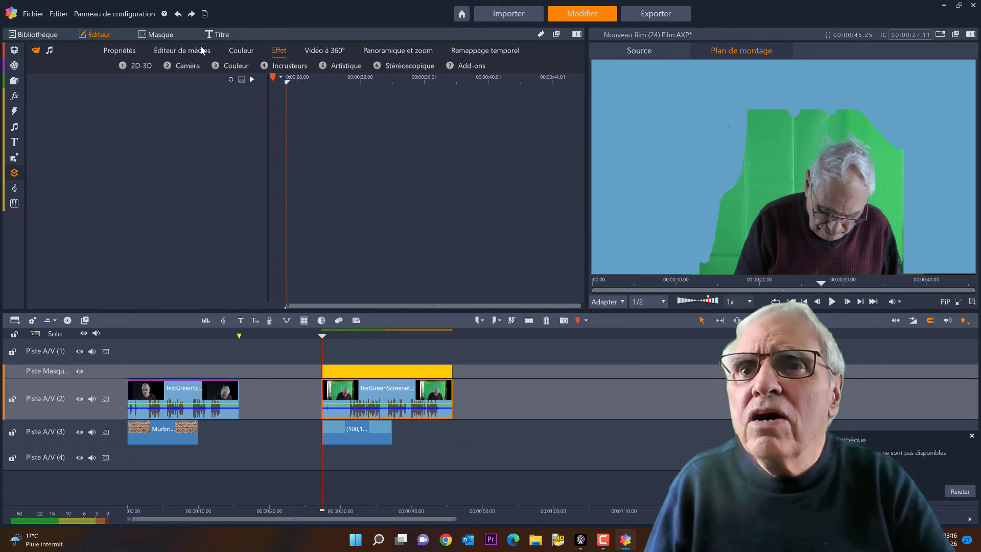
pyautogui.click(285, 68)
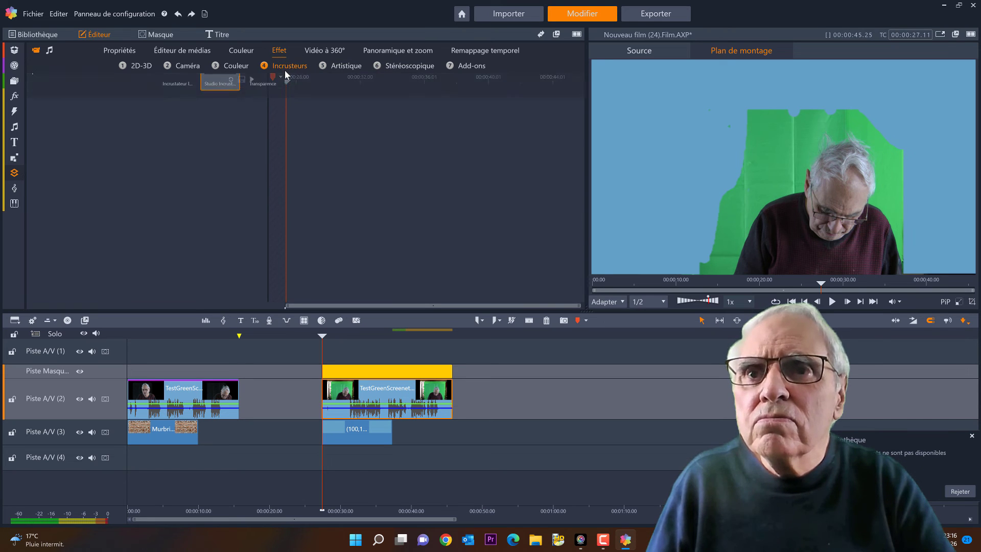
pyautogui.doubleClick(216, 108)
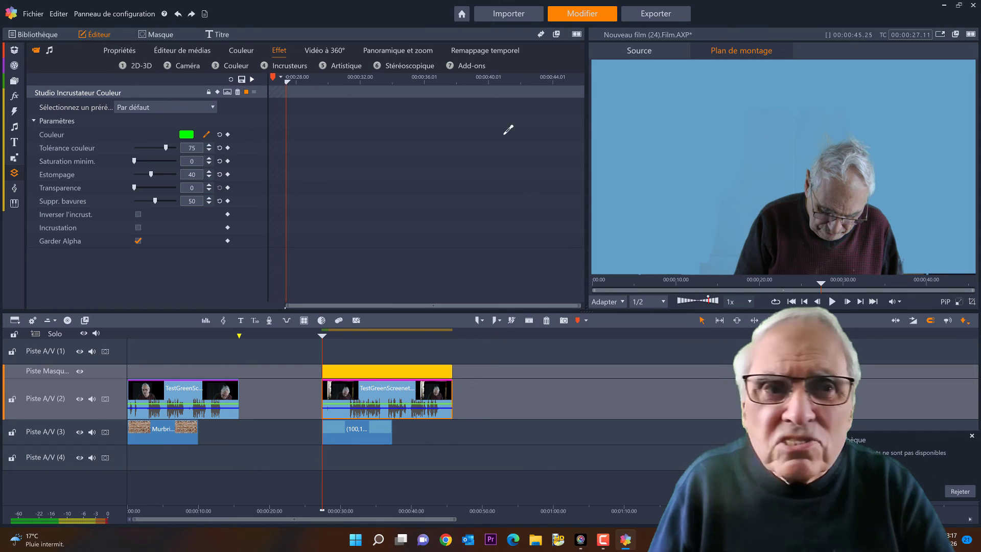
pyautogui.click(774, 172)
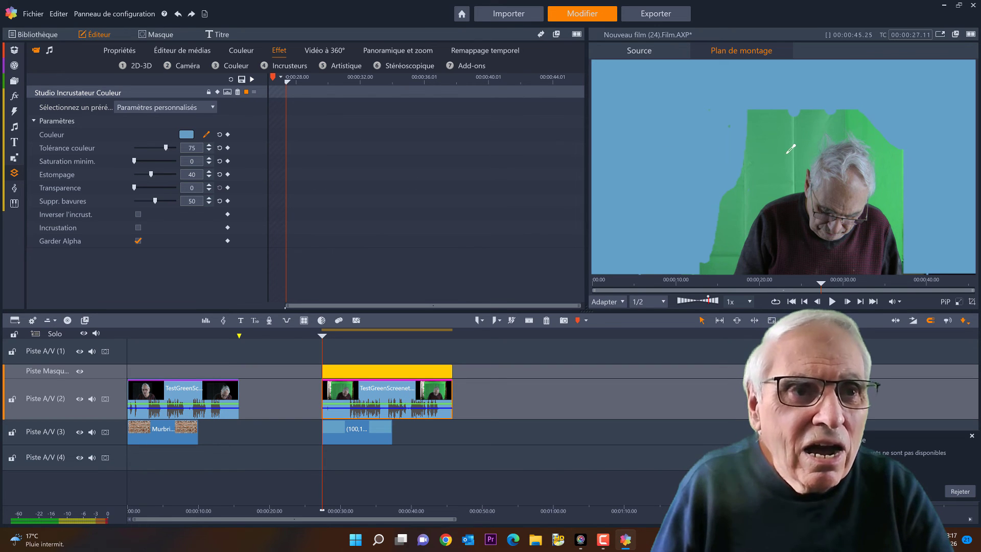
pyautogui.click(810, 141)
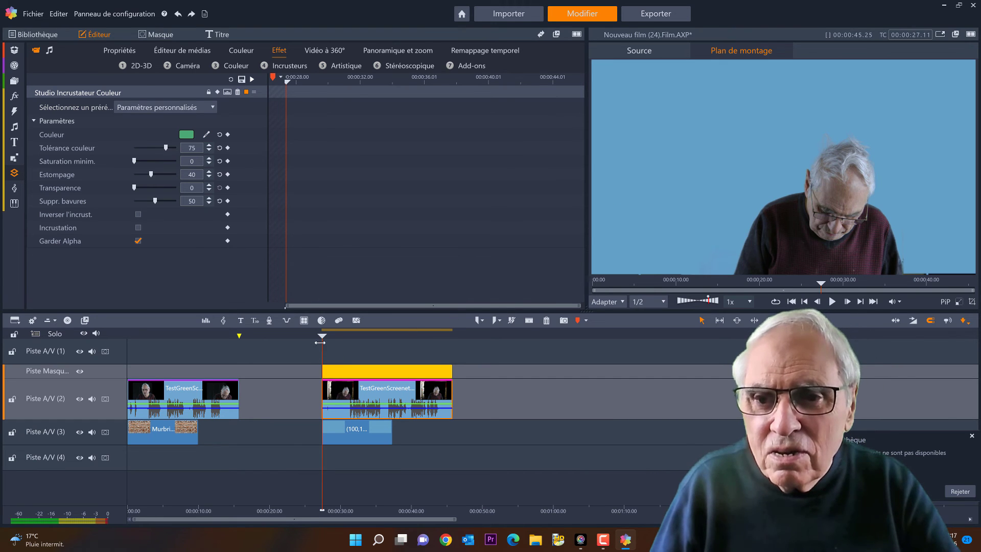
# Preview several moments of both keyed clips to check them over the solid colour and brick wall backgrounds.
pyautogui.moveTo(322, 339); pyautogui.dragTo(370, 340)
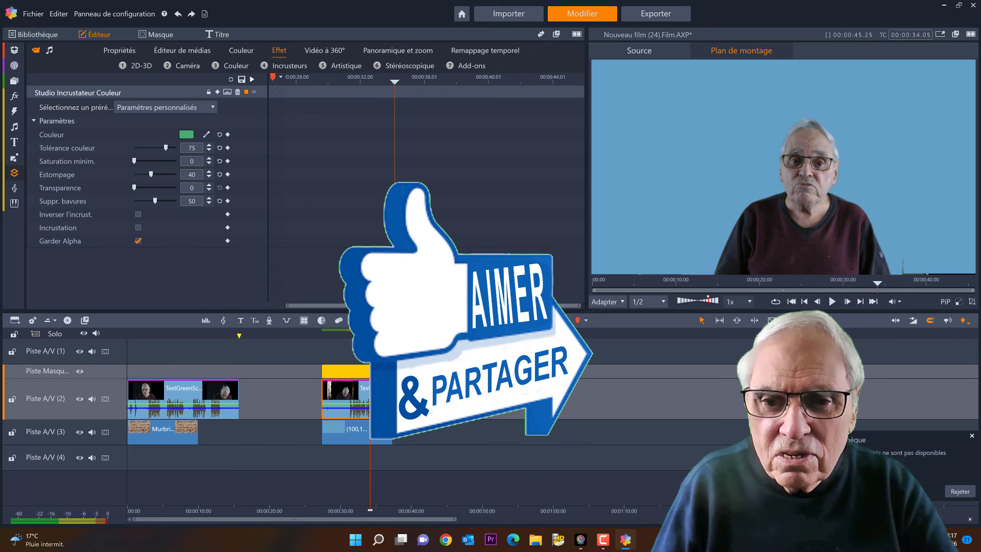
pyautogui.moveTo(370, 341)
pyautogui.mouseDown()
pyautogui.moveTo(451, 345)
pyautogui.moveTo(358, 354)
pyautogui.mouseUp()
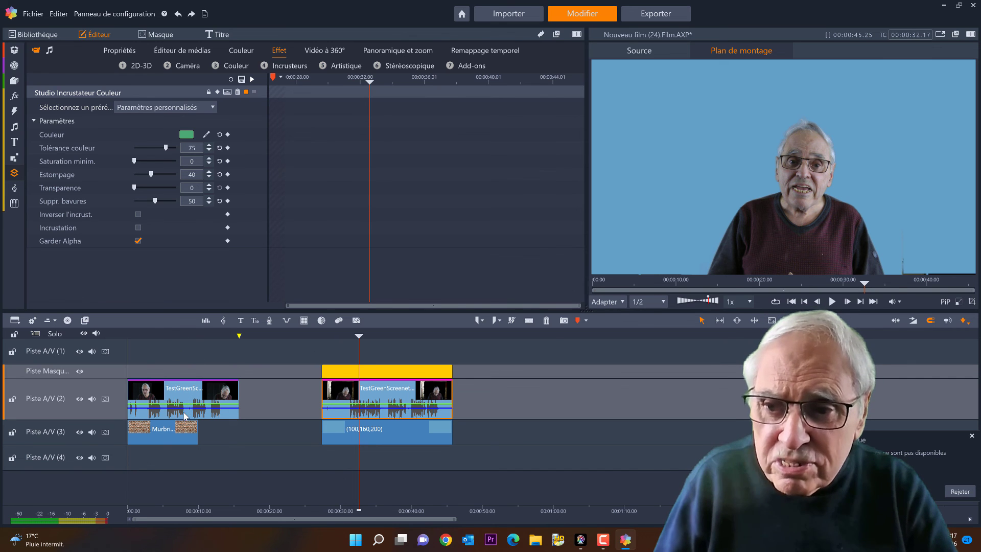
pyautogui.click(171, 335)
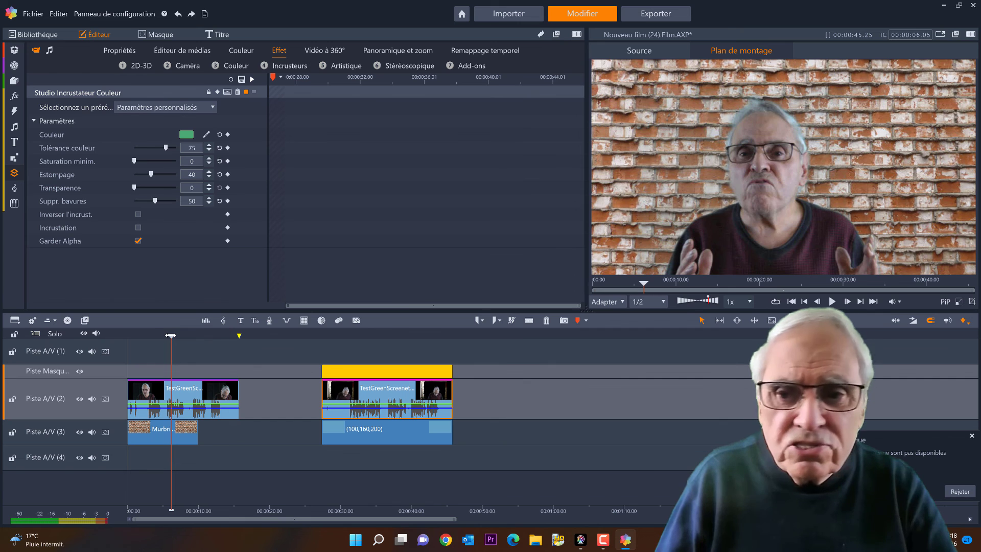
pyautogui.click(393, 334)
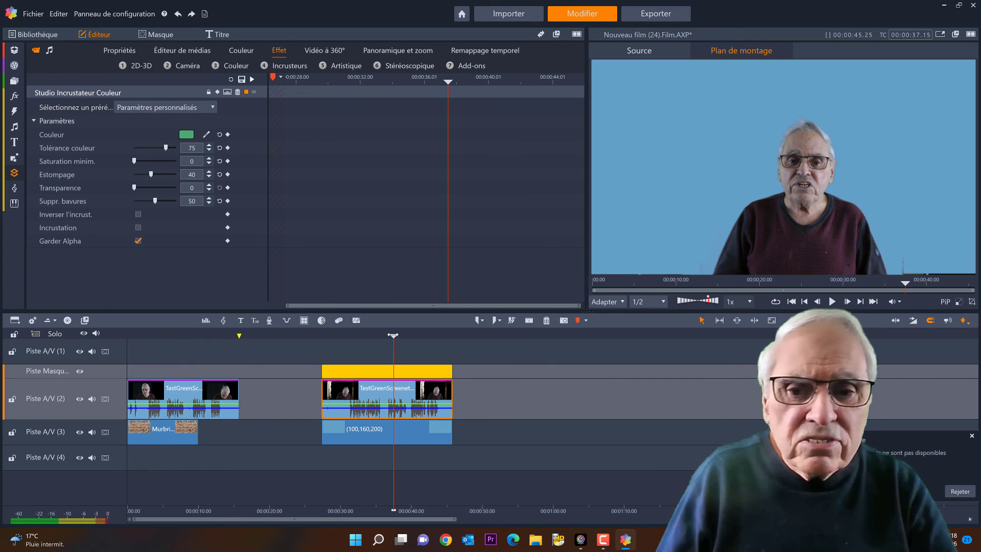
# Move the solid colour clip past the second green-screen clip, place the brick wall image beneath that clip at 00:00:30.00 and preview it.
pyautogui.click(185, 440)
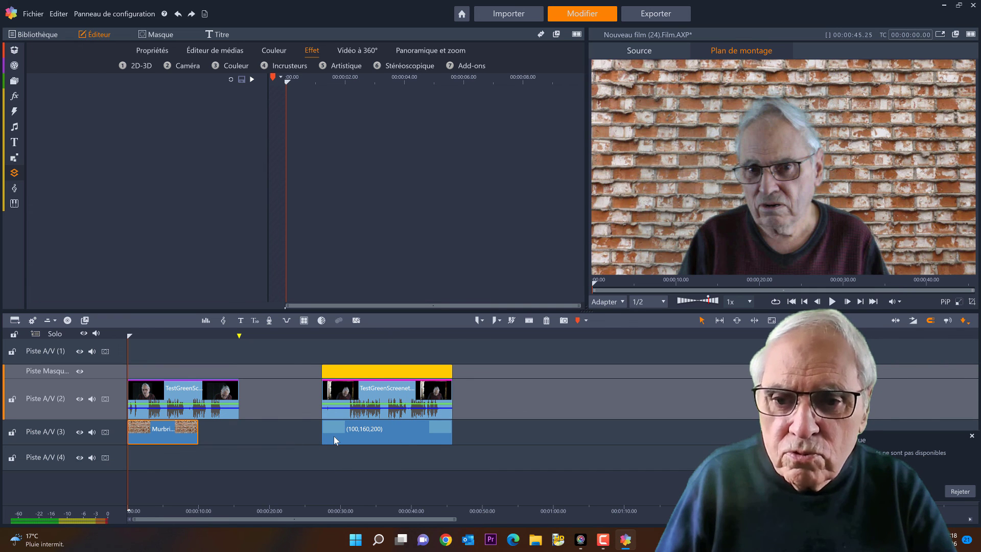
pyautogui.moveTo(335, 440); pyautogui.dragTo(522, 434)
pyautogui.moveTo(166, 438); pyautogui.dragTo(378, 432)
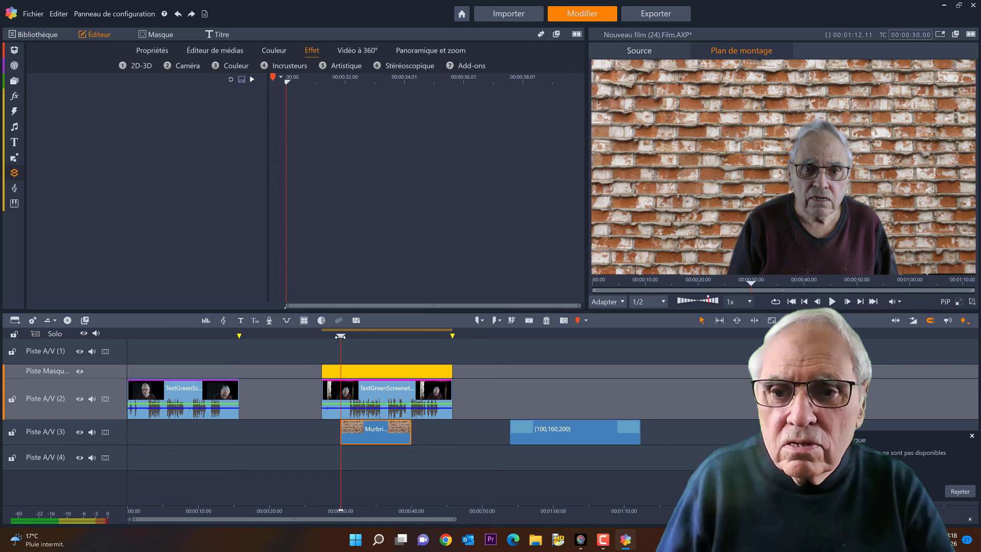
pyautogui.moveTo(341, 336); pyautogui.dragTo(386, 337)
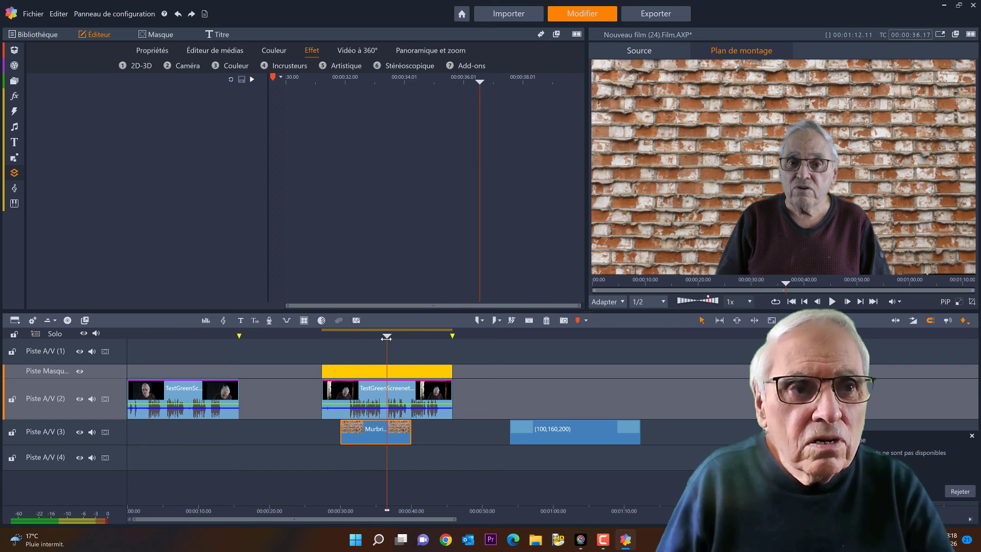